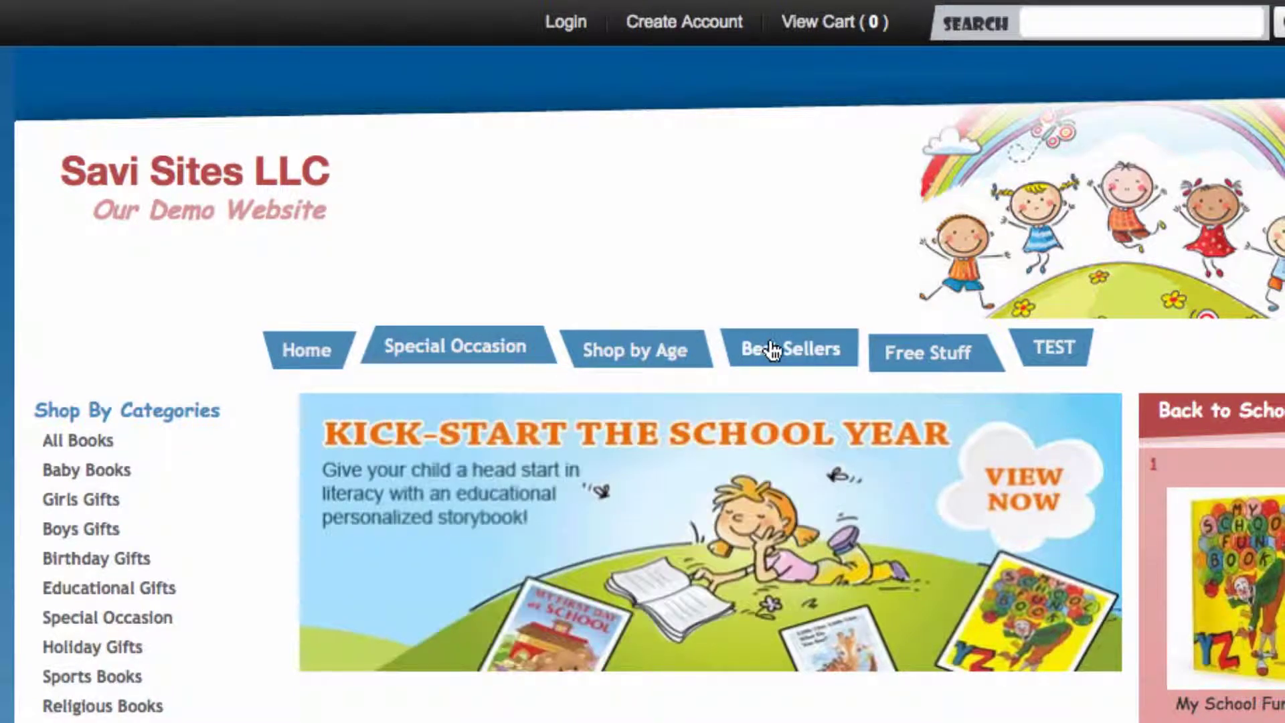
Review the storefront's header navigation and the Educational Gifts submenu under Shop By Categories.
mouse_move(910, 363)
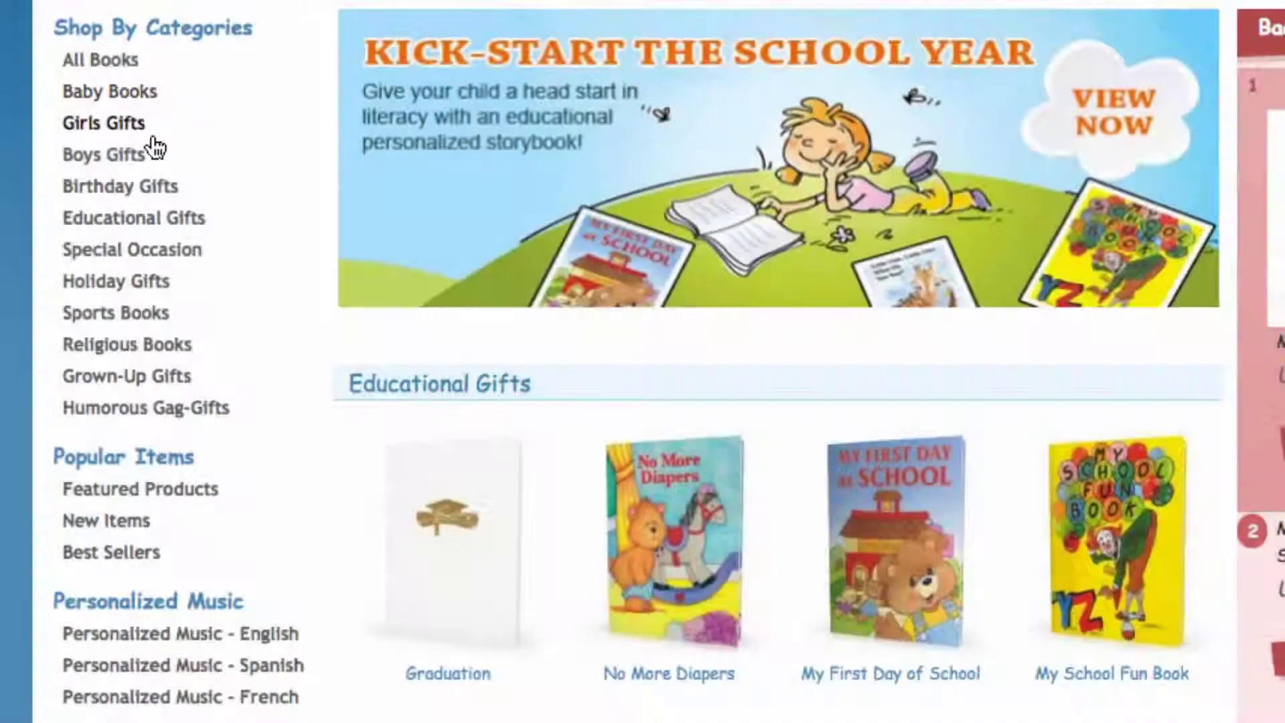
mouse_move(142, 231)
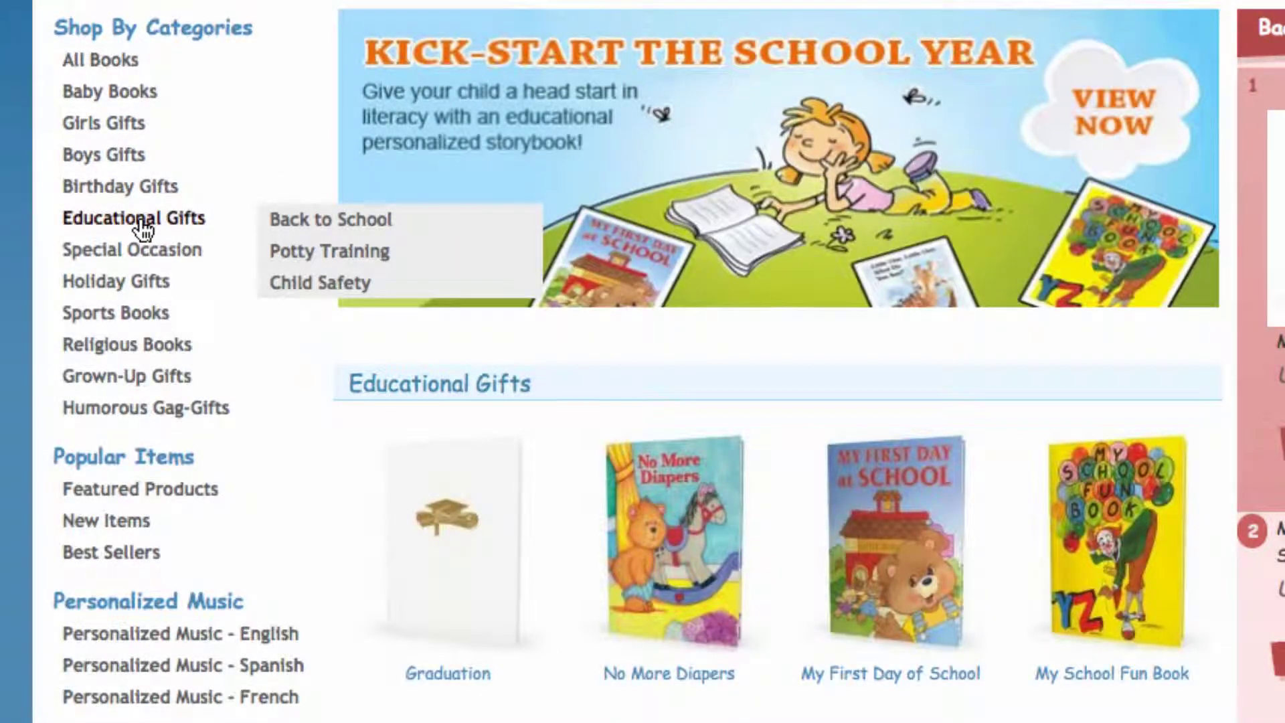
scroll(138, 221, "down", 15)
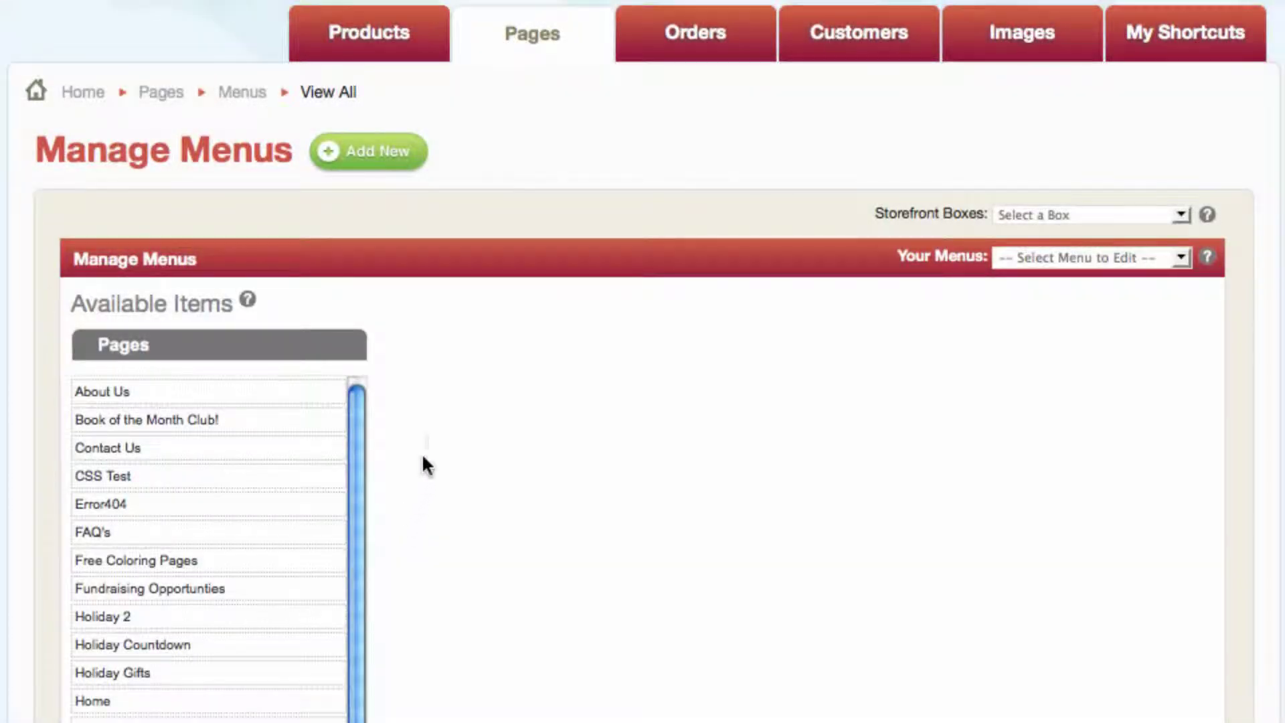
Create a new menu named test.
mouse_move(549, 37)
left_click(357, 157)
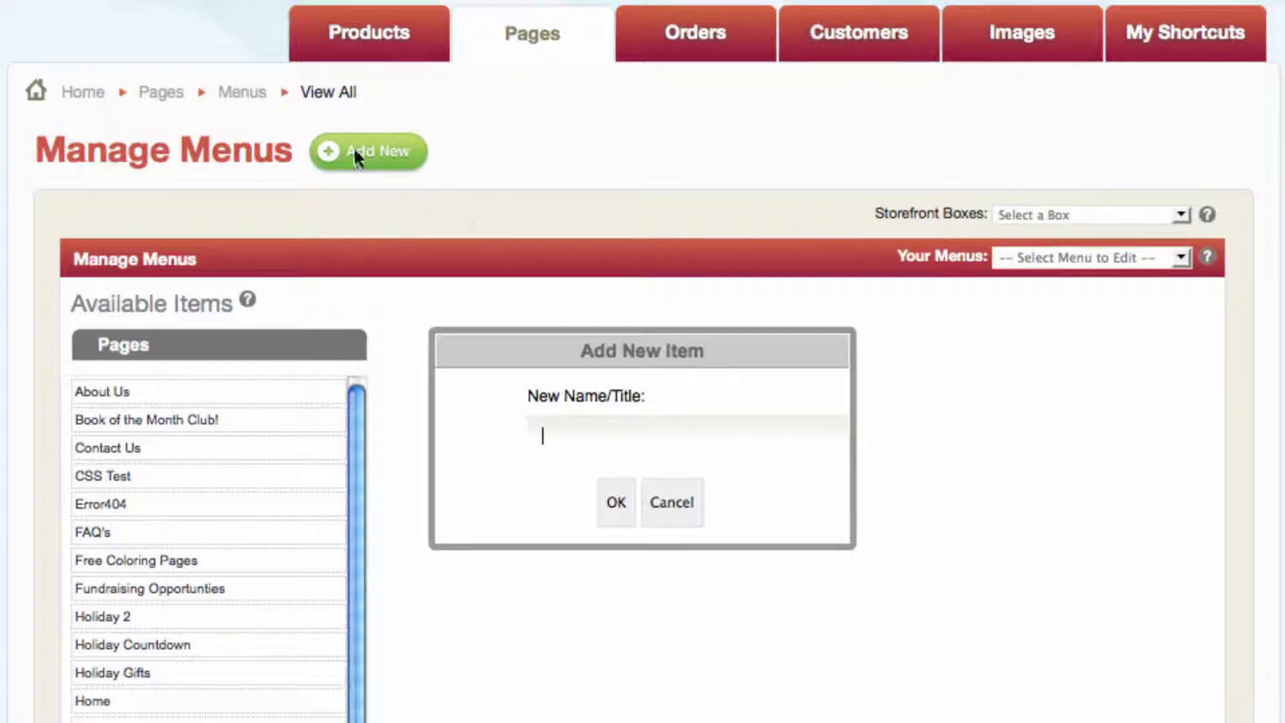
left_click(608, 429)
key("Return")
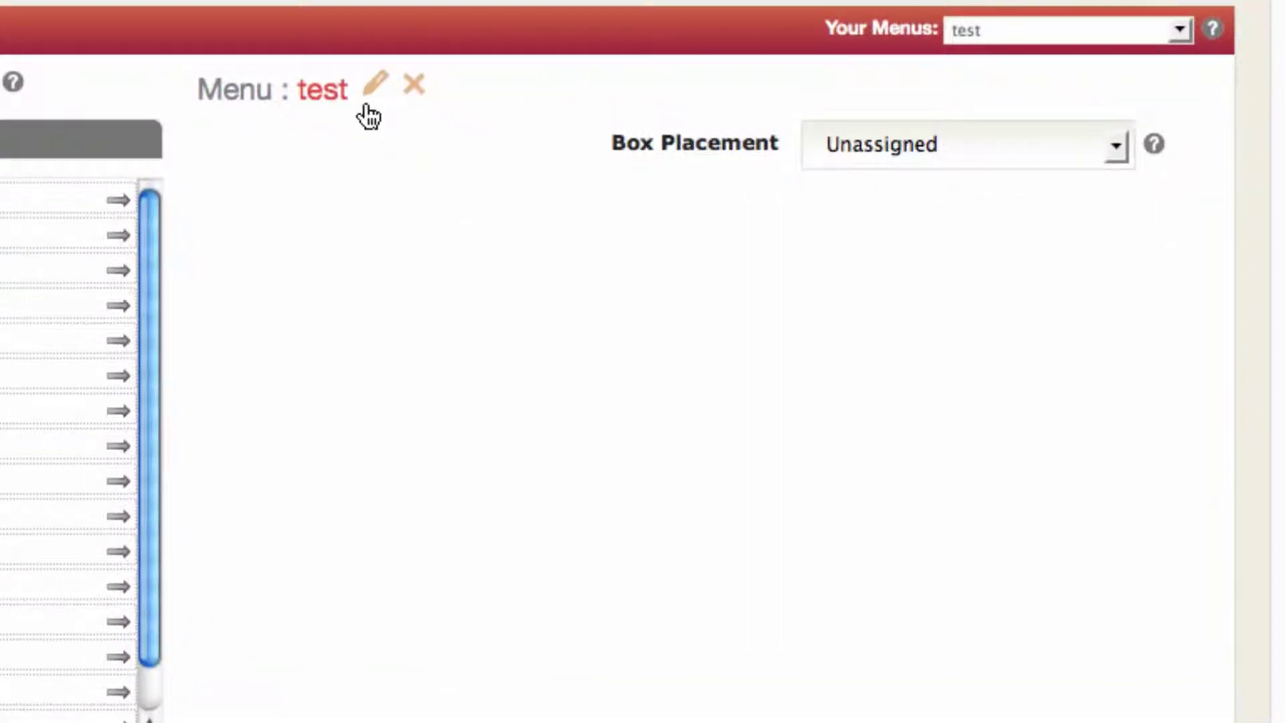
Open the test menu's settings, keep its name and the Unassigned box placement, and save the changes.
left_click(372, 95)
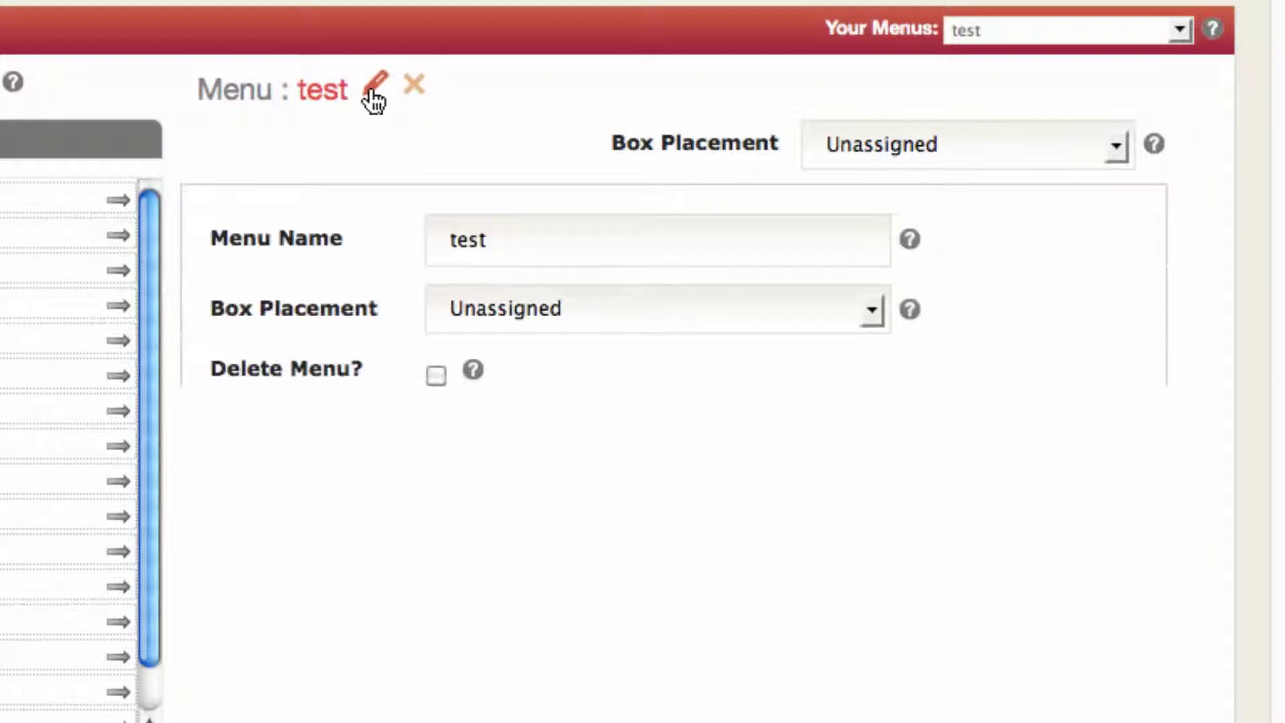
double_click(468, 239)
left_click(389, 243)
left_click(492, 318)
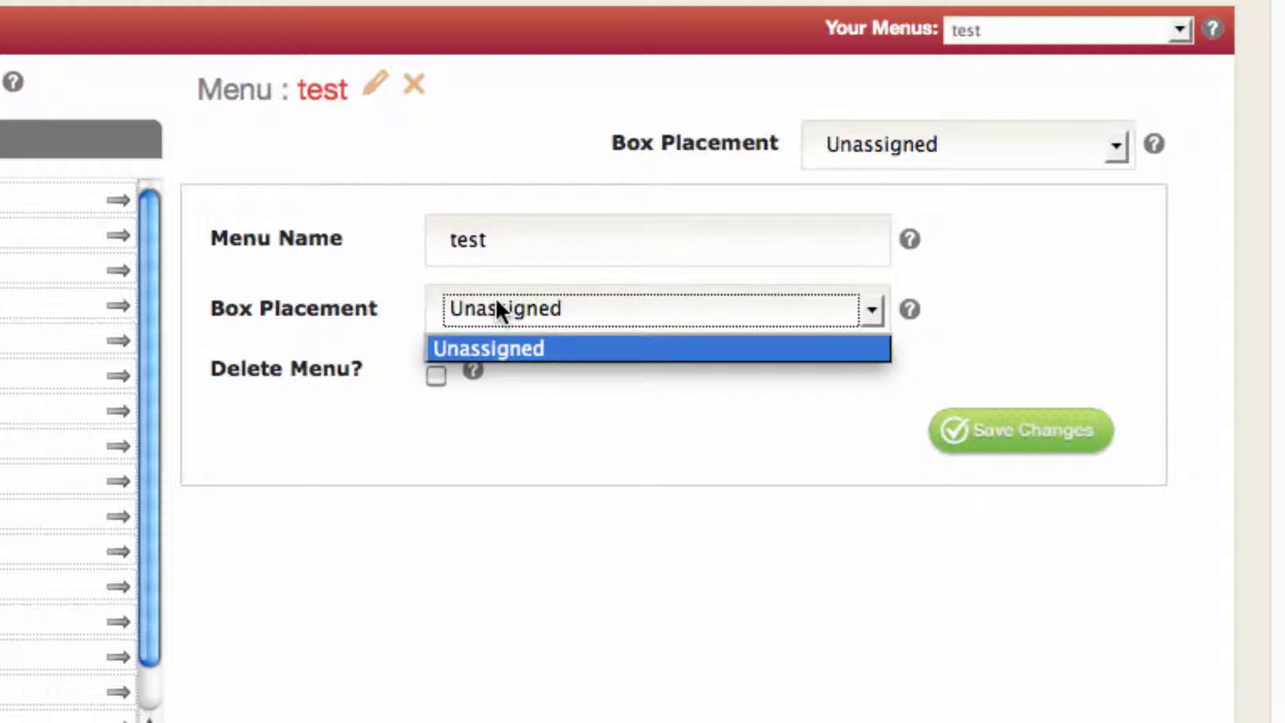
left_click(498, 302)
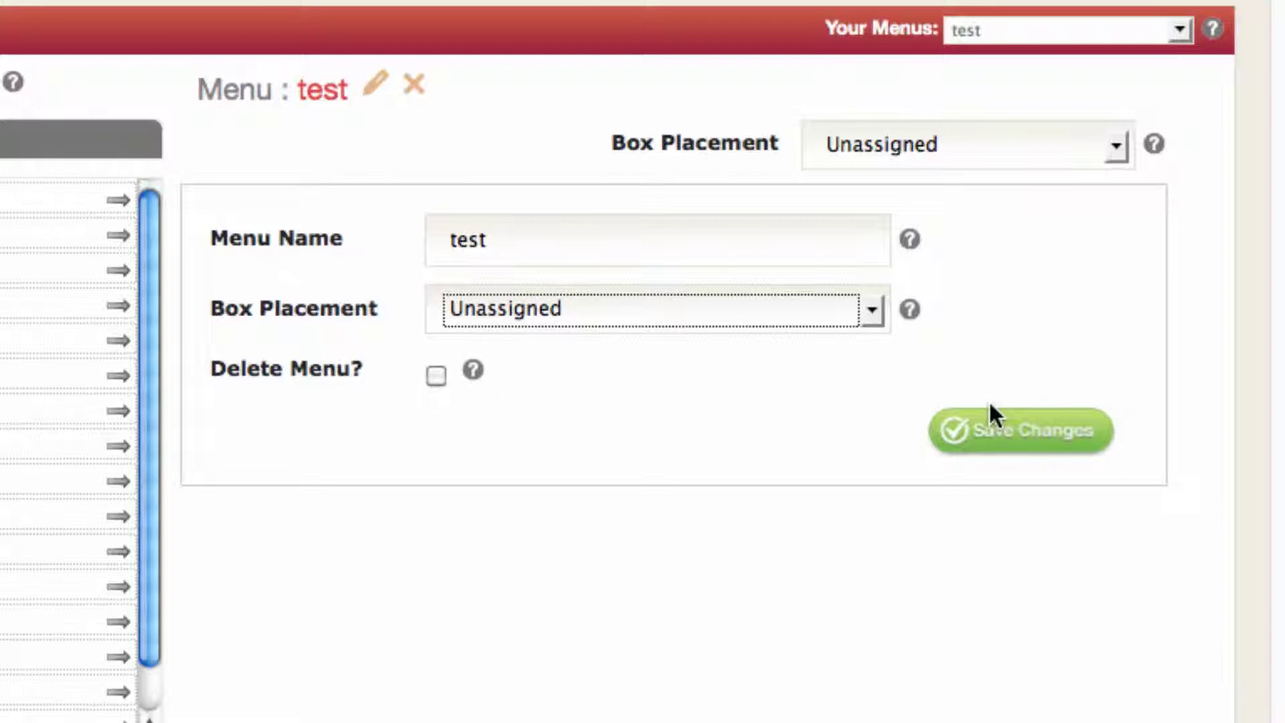
left_click(1010, 436)
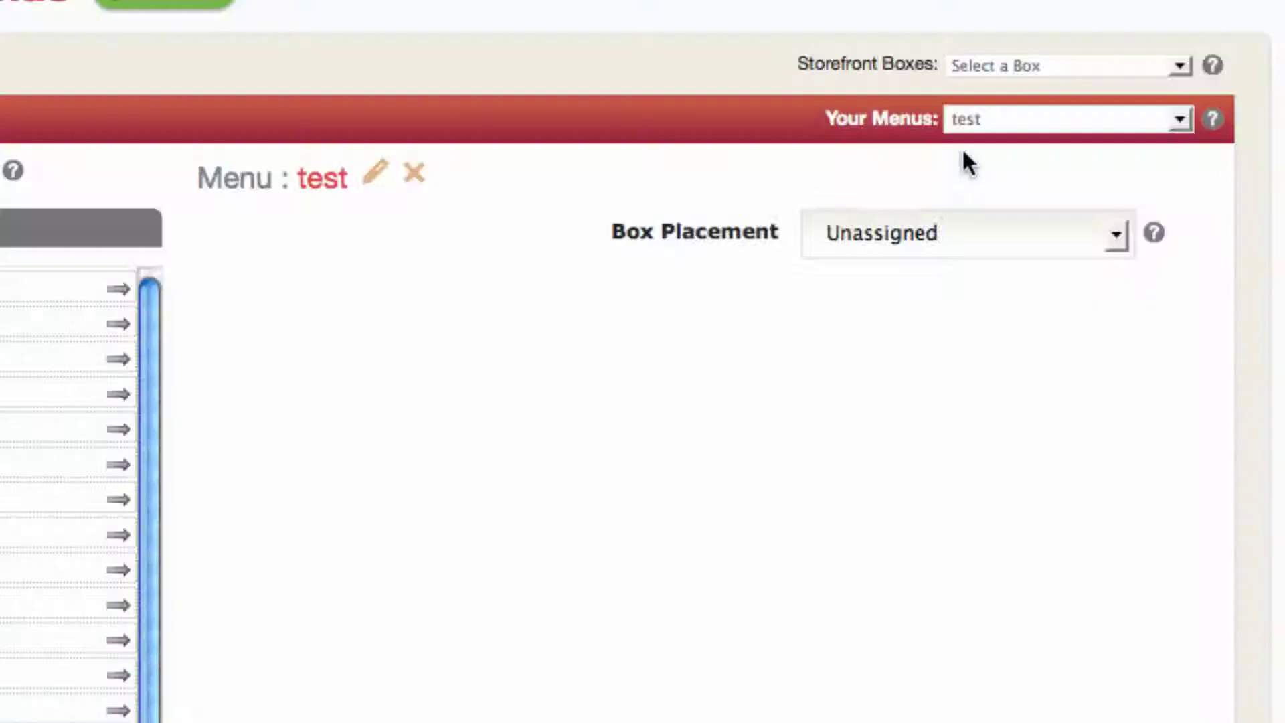
Load the menu of the Main Navigation Header storefront box and view its nested items.
left_click(988, 65)
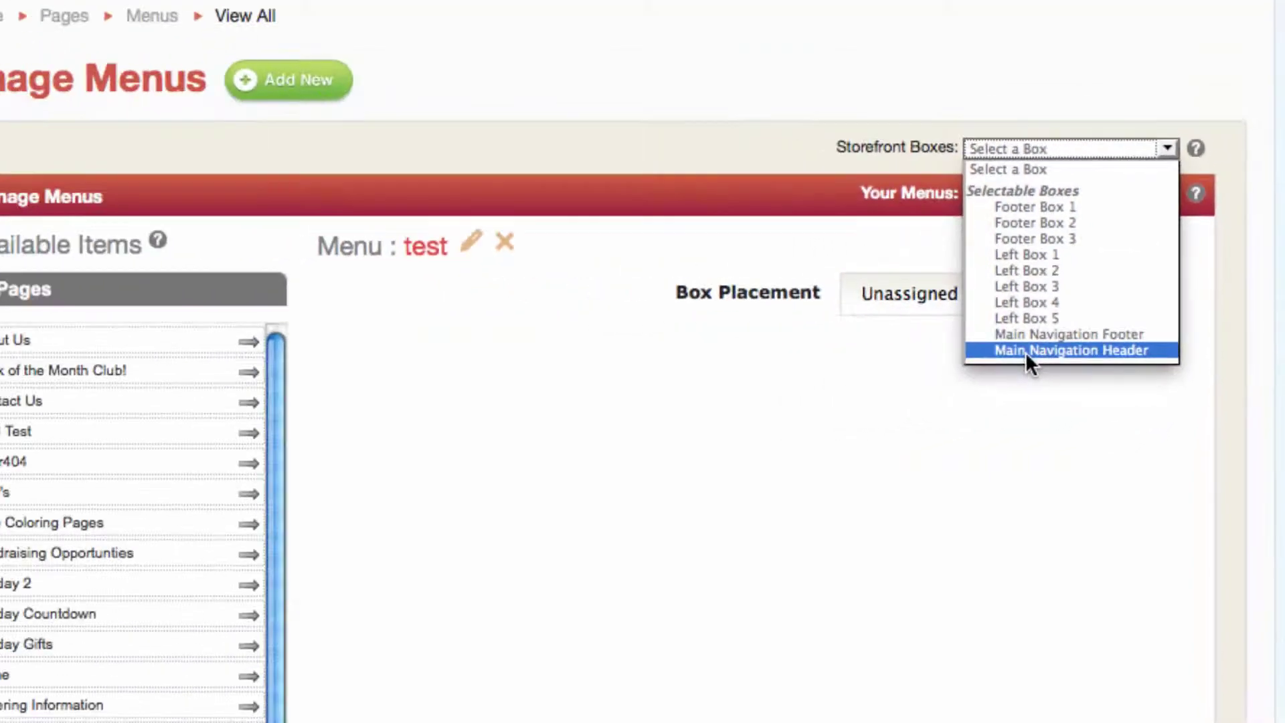
left_click(1042, 348)
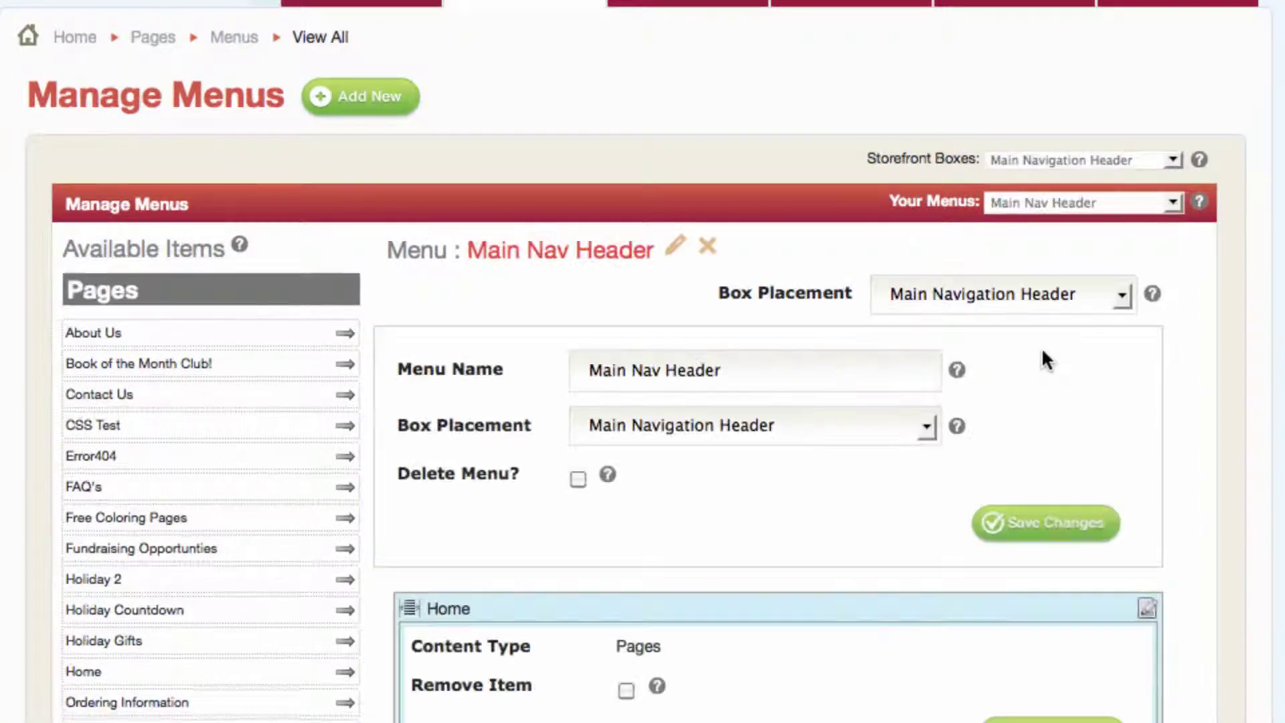
scroll(727, 345, "down", 4)
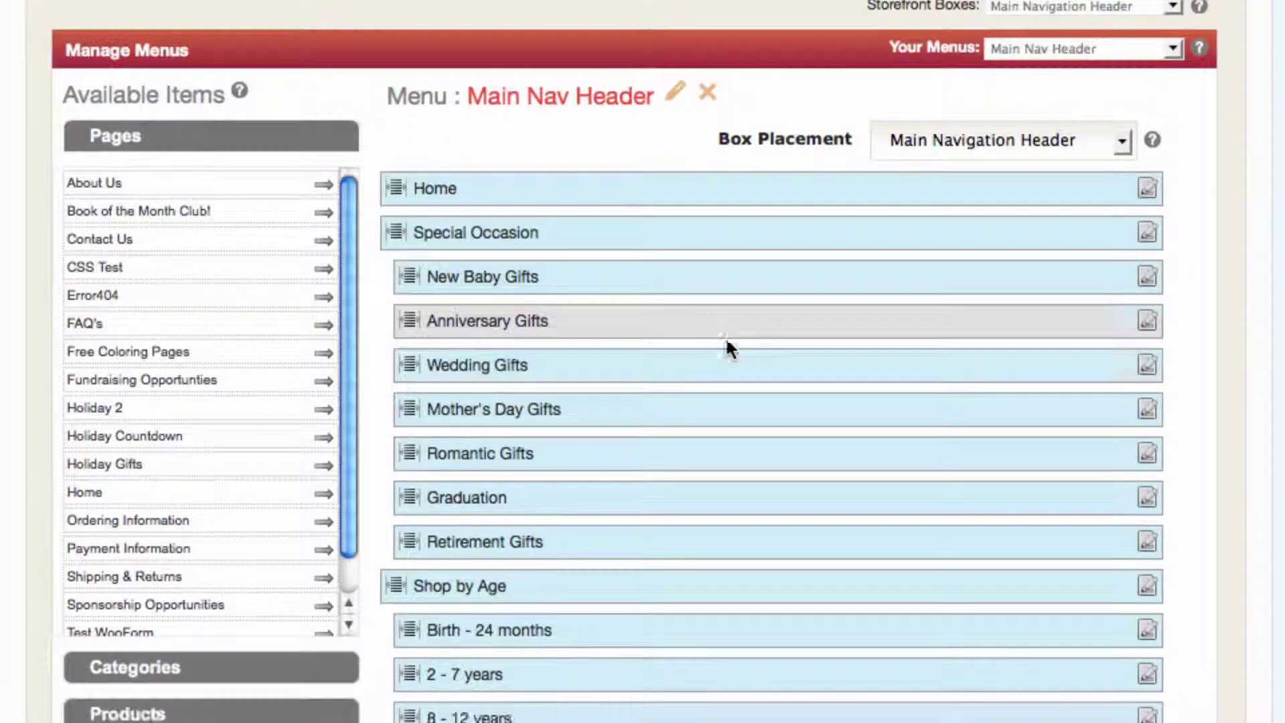
scroll(726, 345, "down", 1)
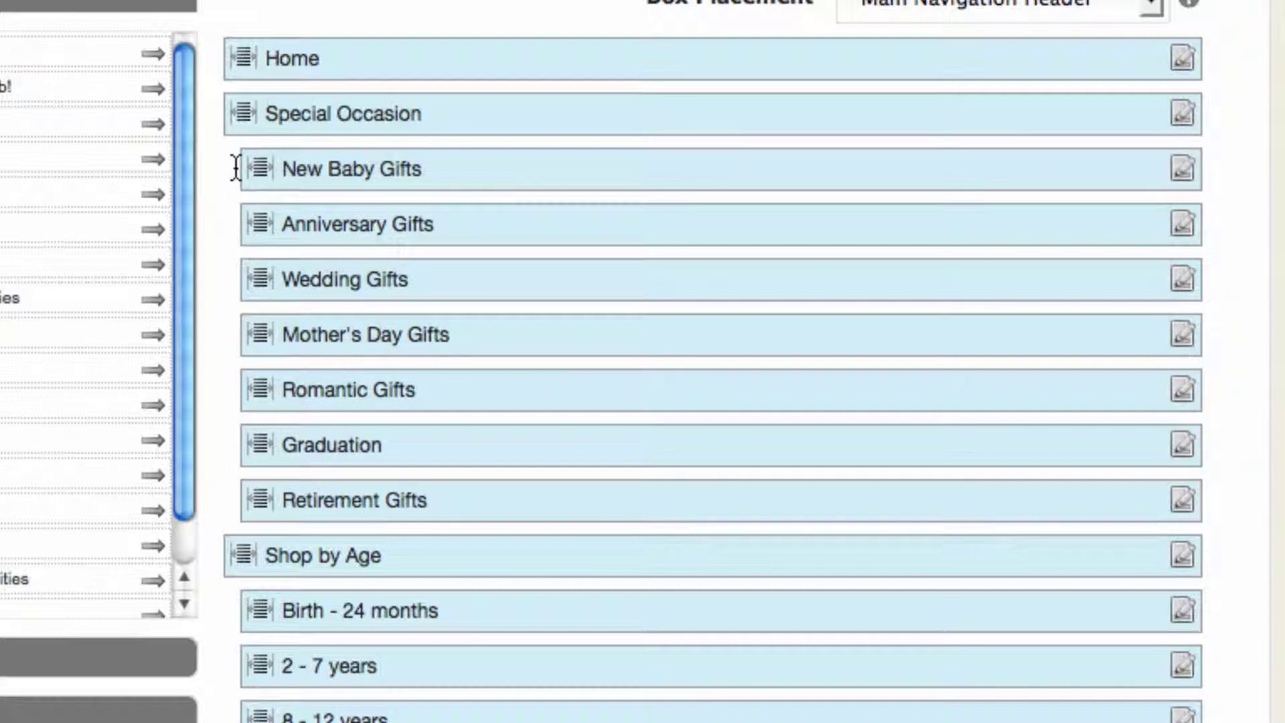
Move New Baby Gifts below Retirement Gifts, and return it to the first position under Special Occasion.
mouse_move(249, 166)
left_mouse_down()
mouse_move(207, 159)
mouse_move(283, 159)
mouse_move(259, 161)
left_mouse_up()
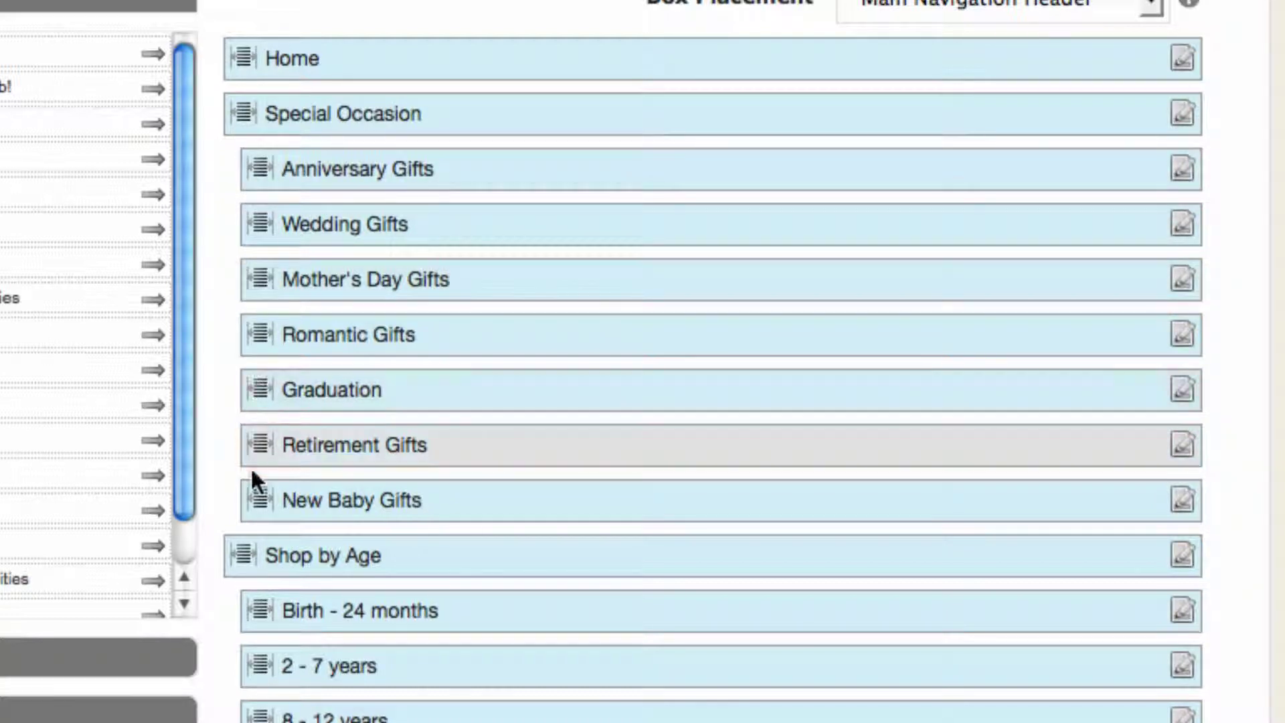
left_click_drag(255, 499, 242, 171)
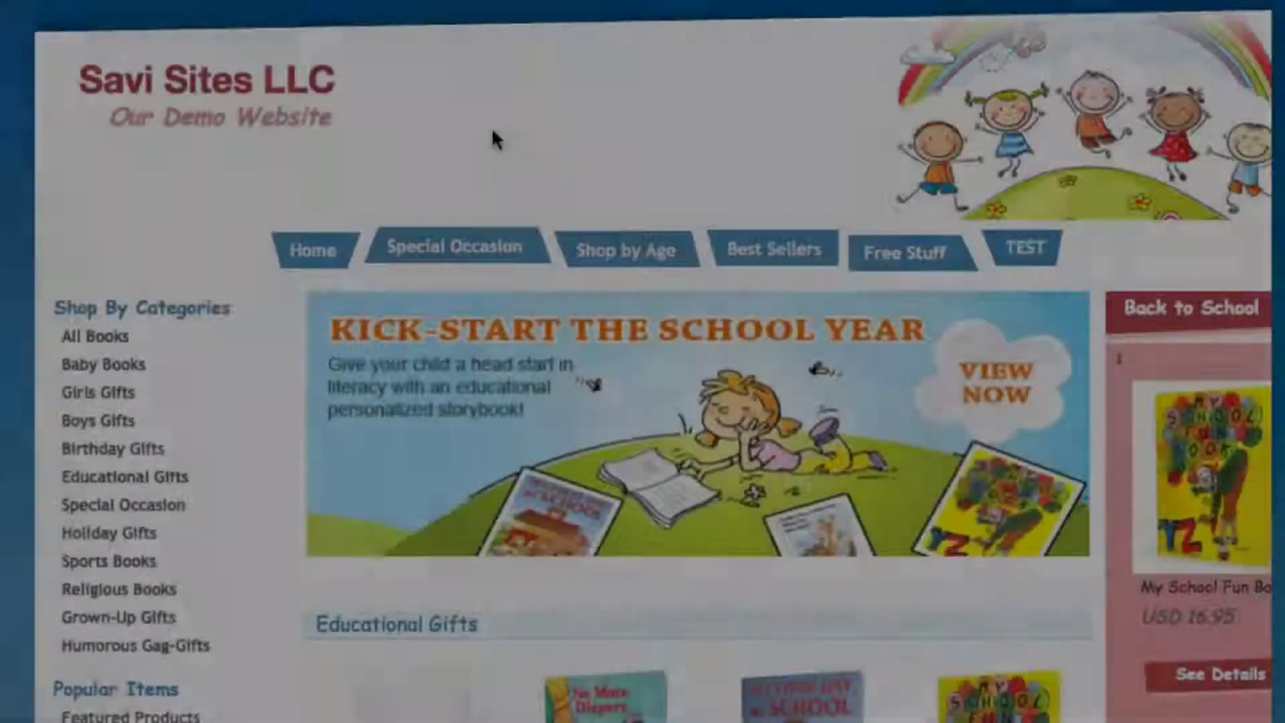
Check the category submenus on the storefront and load the Shop By Categories menu for editing.
mouse_move(468, 250)
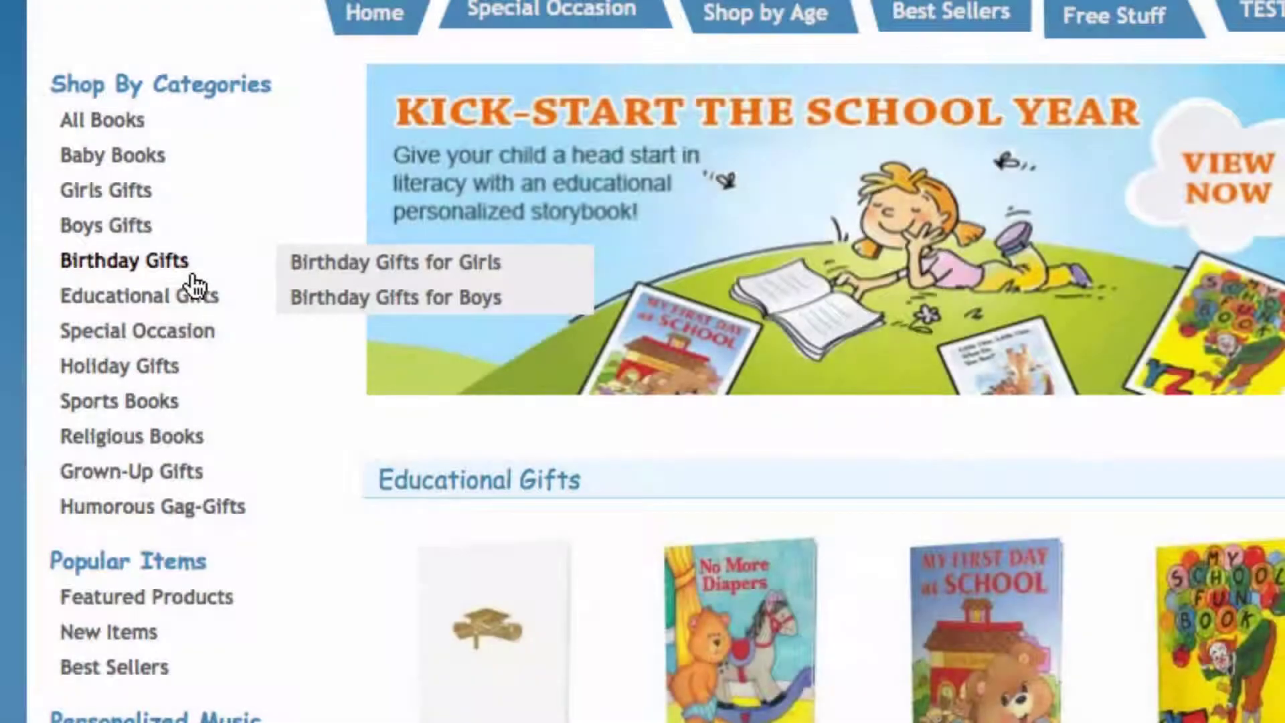
mouse_move(184, 301)
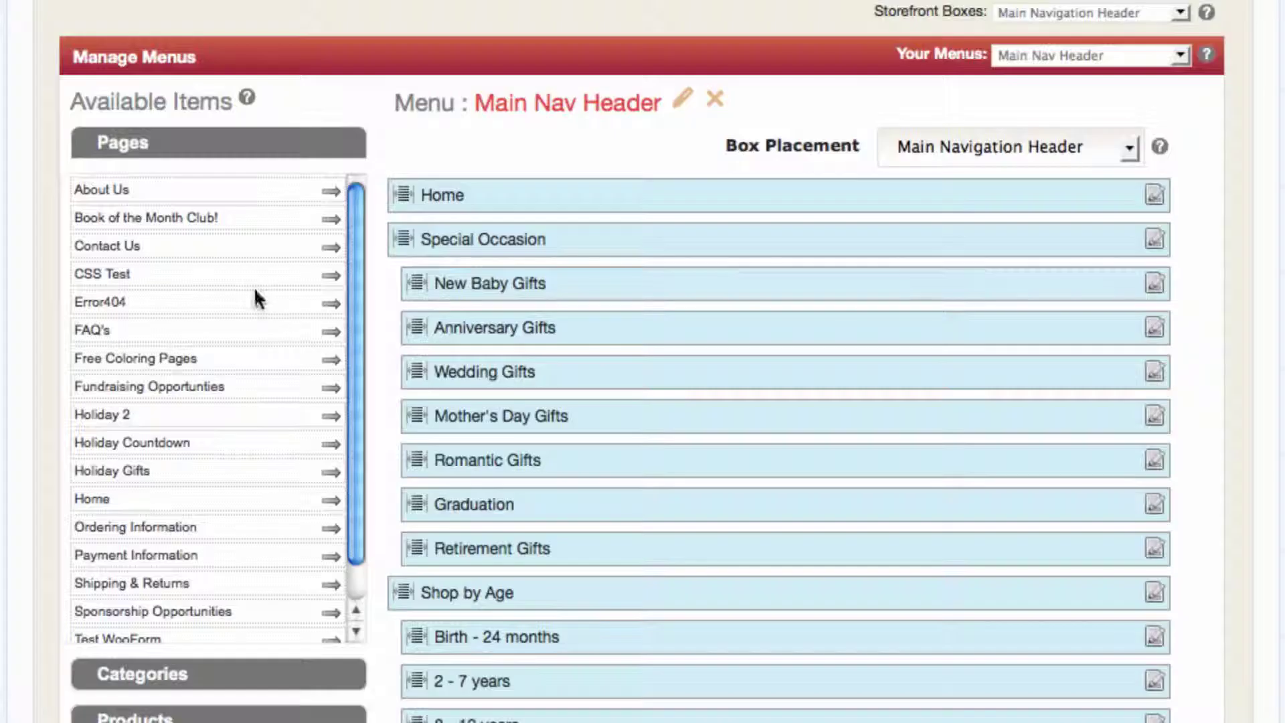
left_click(1071, 57)
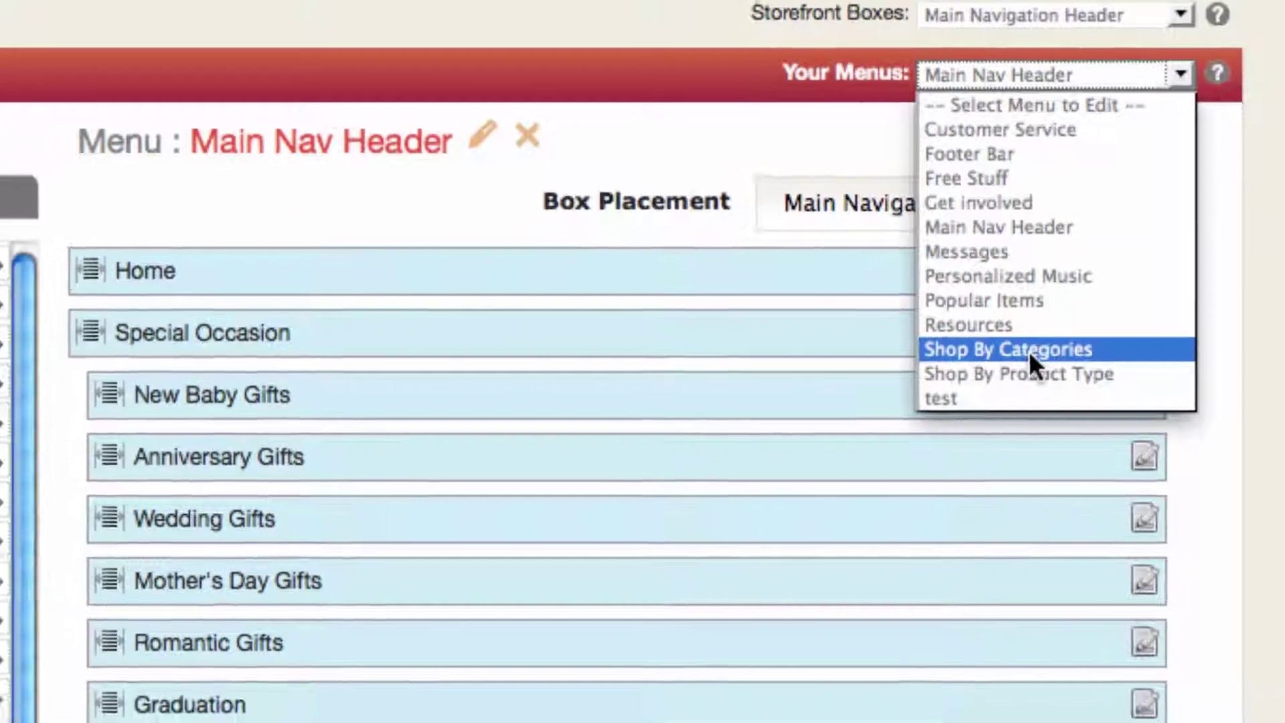
left_click(1029, 349)
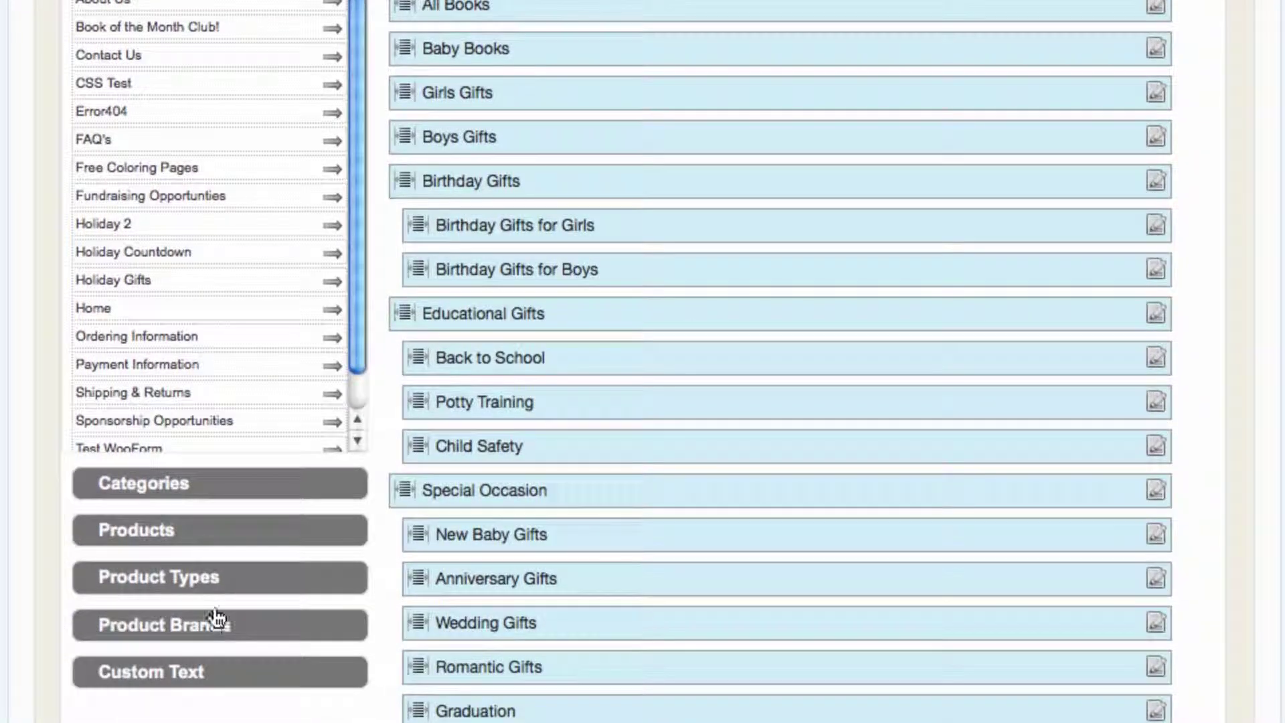
Add the Create-A-Book product brand to the menu as the first sub-item of Educational Gifts and check it on the storefront.
left_click(216, 618)
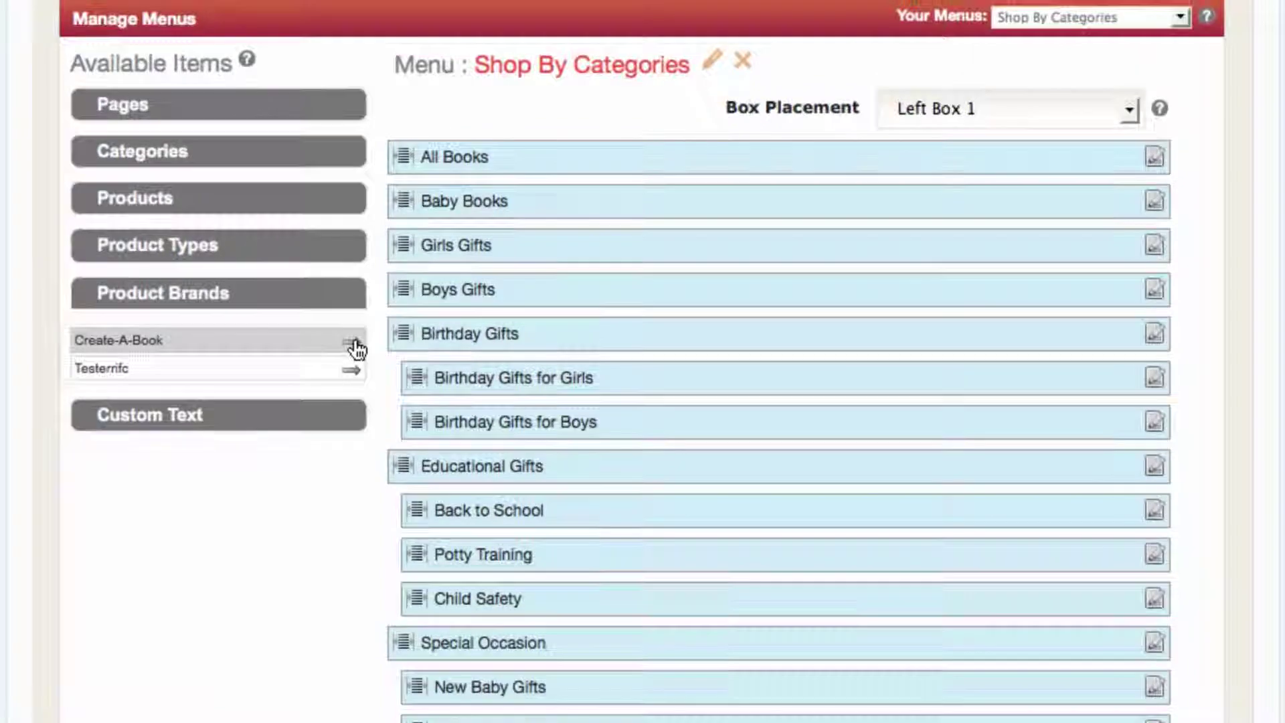
left_click(357, 196)
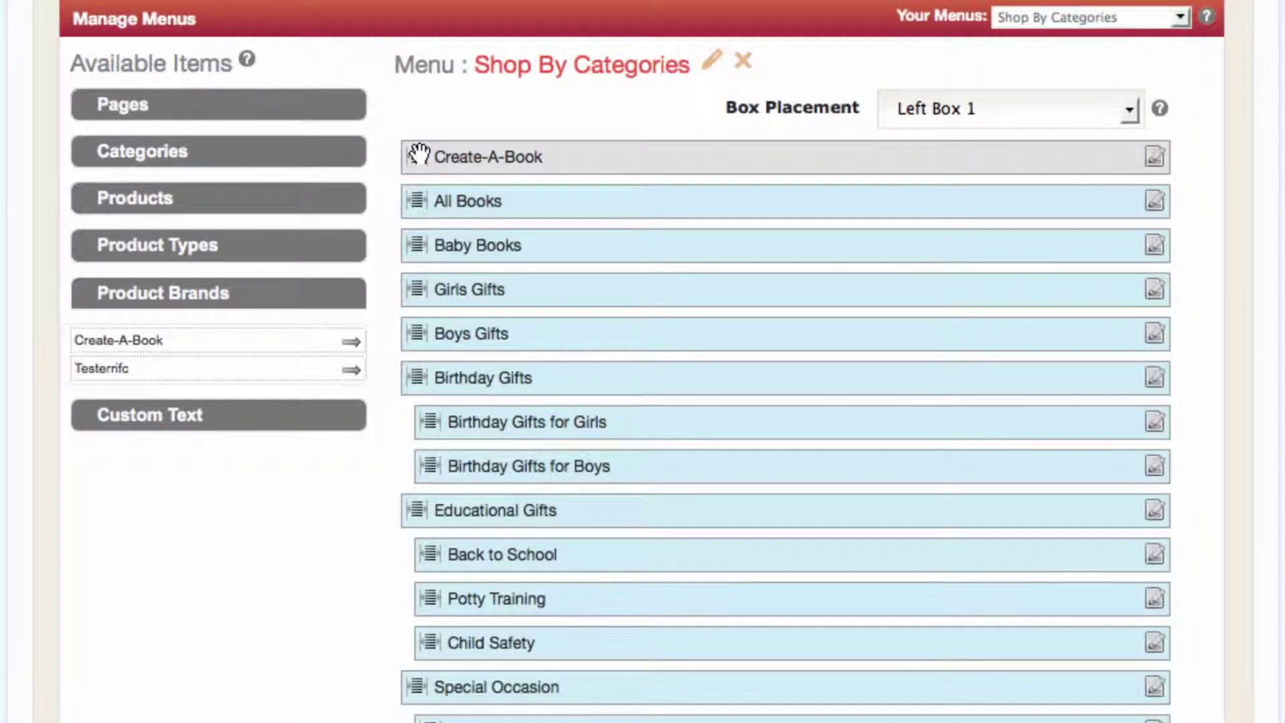
left_click_drag(419, 154, 441, 504)
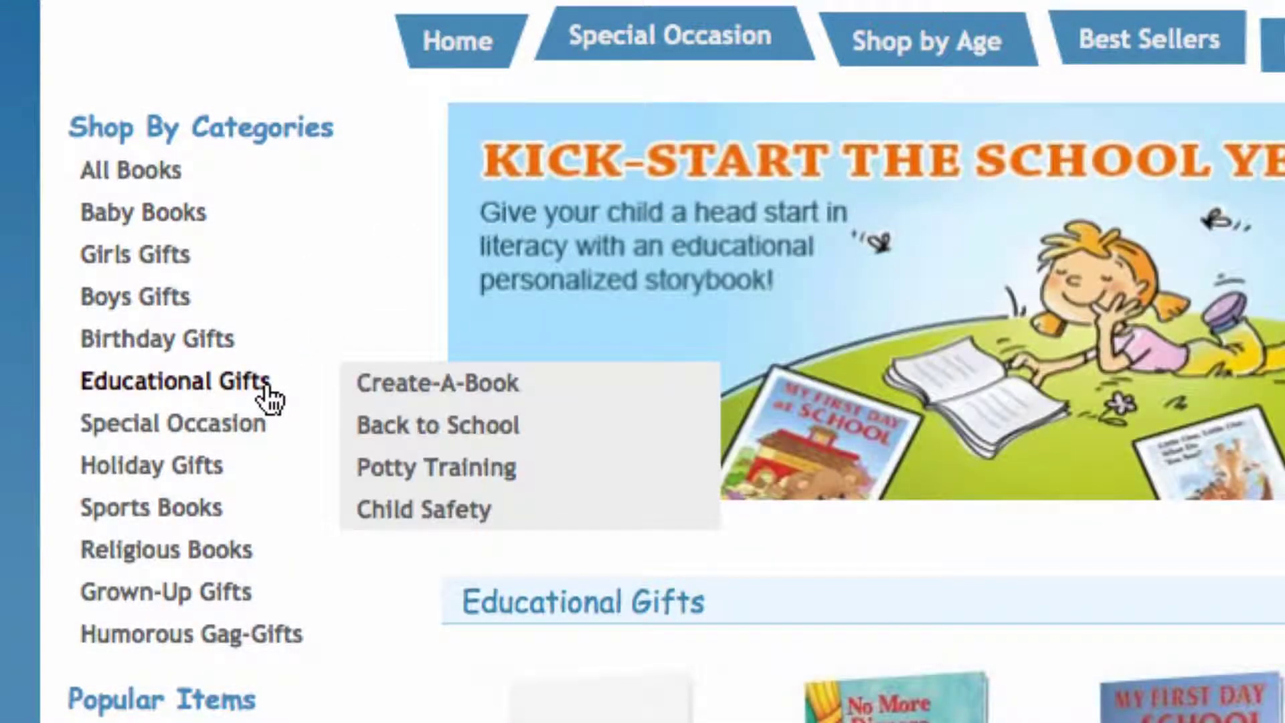
mouse_move(284, 406)
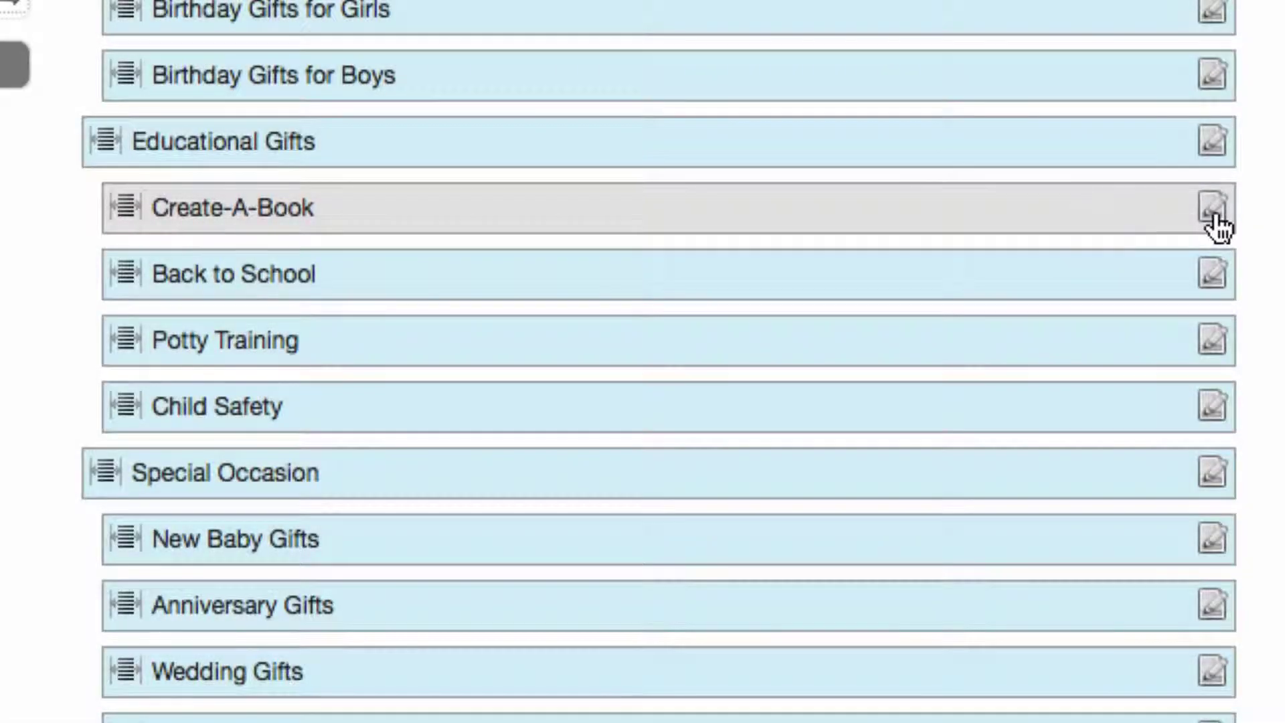
Remove the Create-A-Book item from under Educational Gifts and save the change.
left_click(1213, 211)
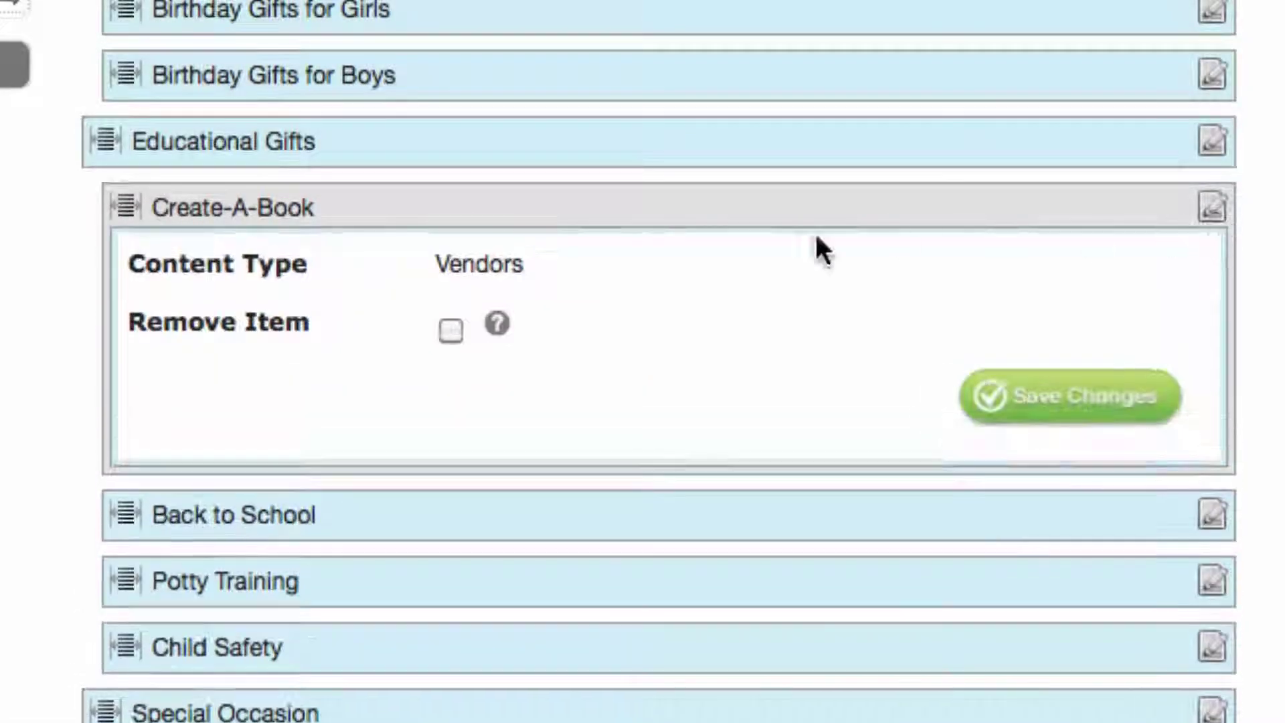
left_click(452, 329)
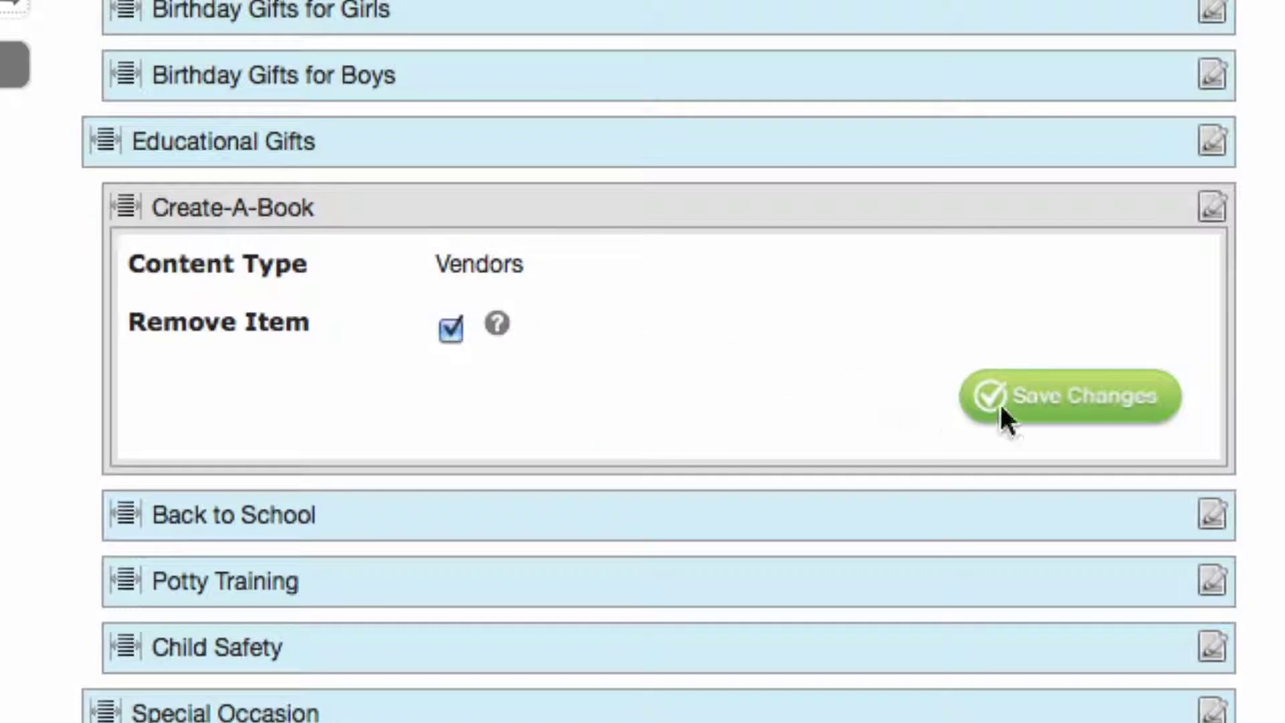
left_click(1026, 398)
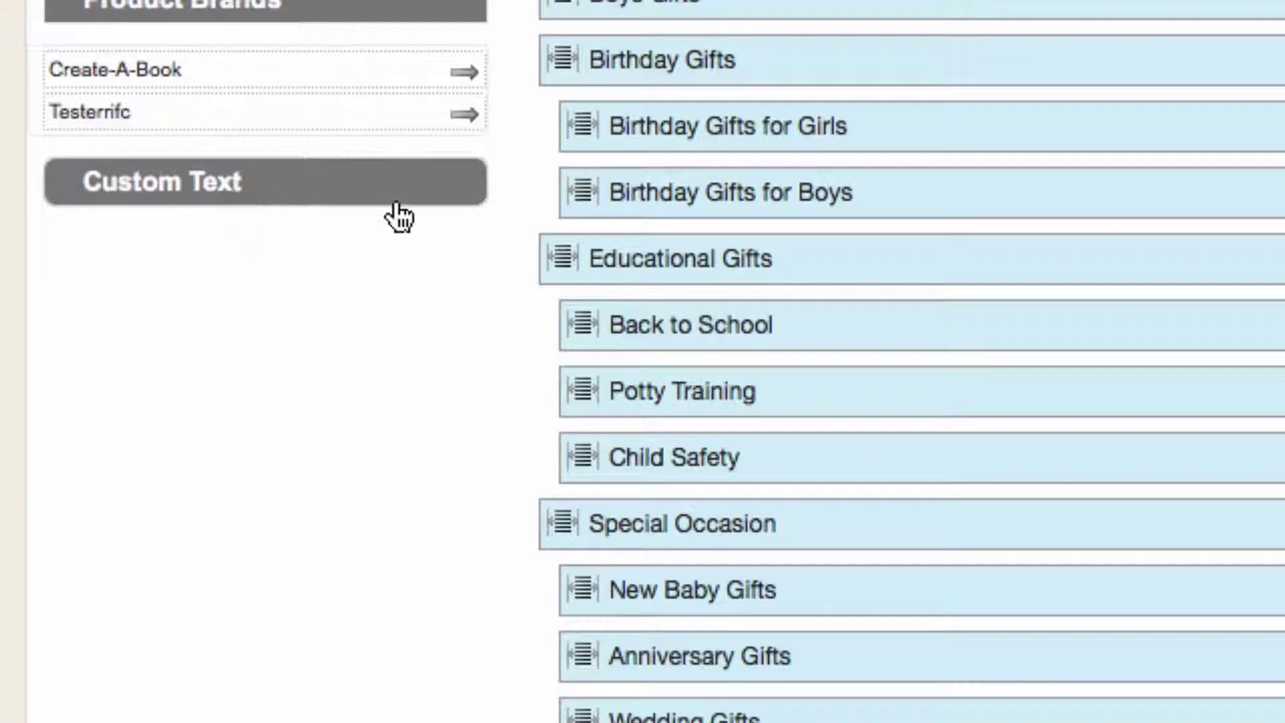
left_click(473, 180)
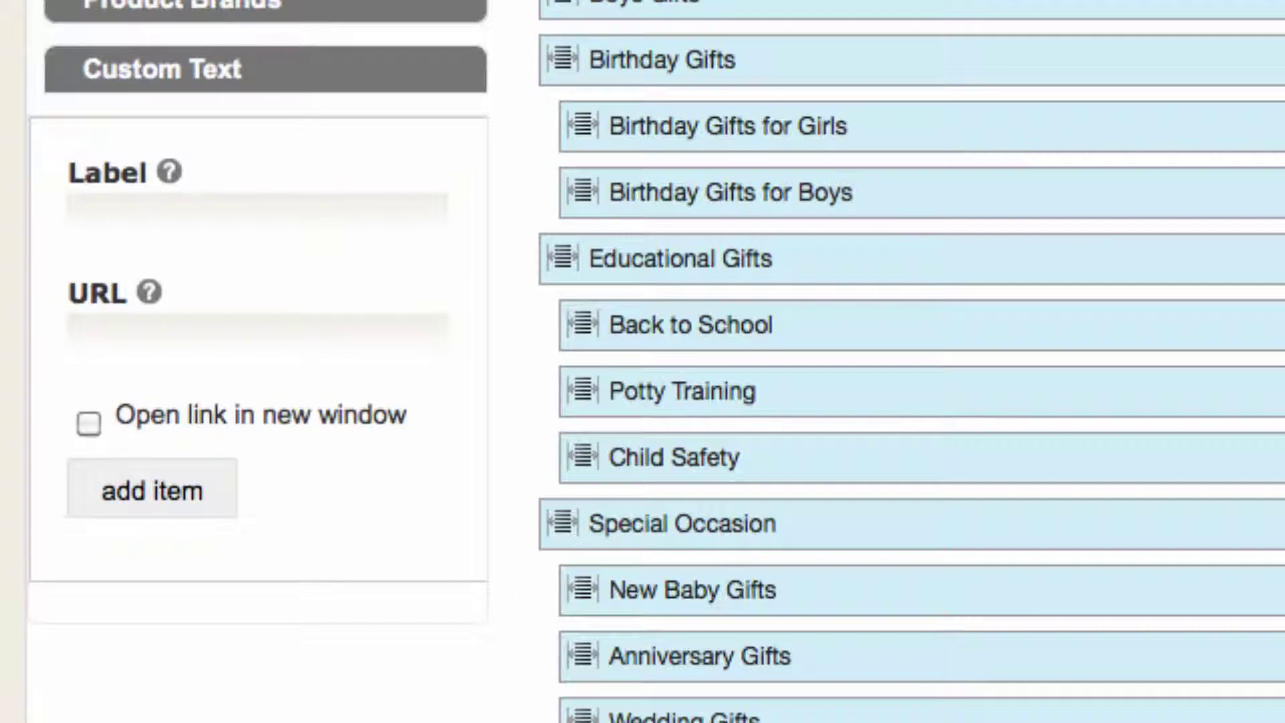
left_click(354, 227)
type("Test TEXT")
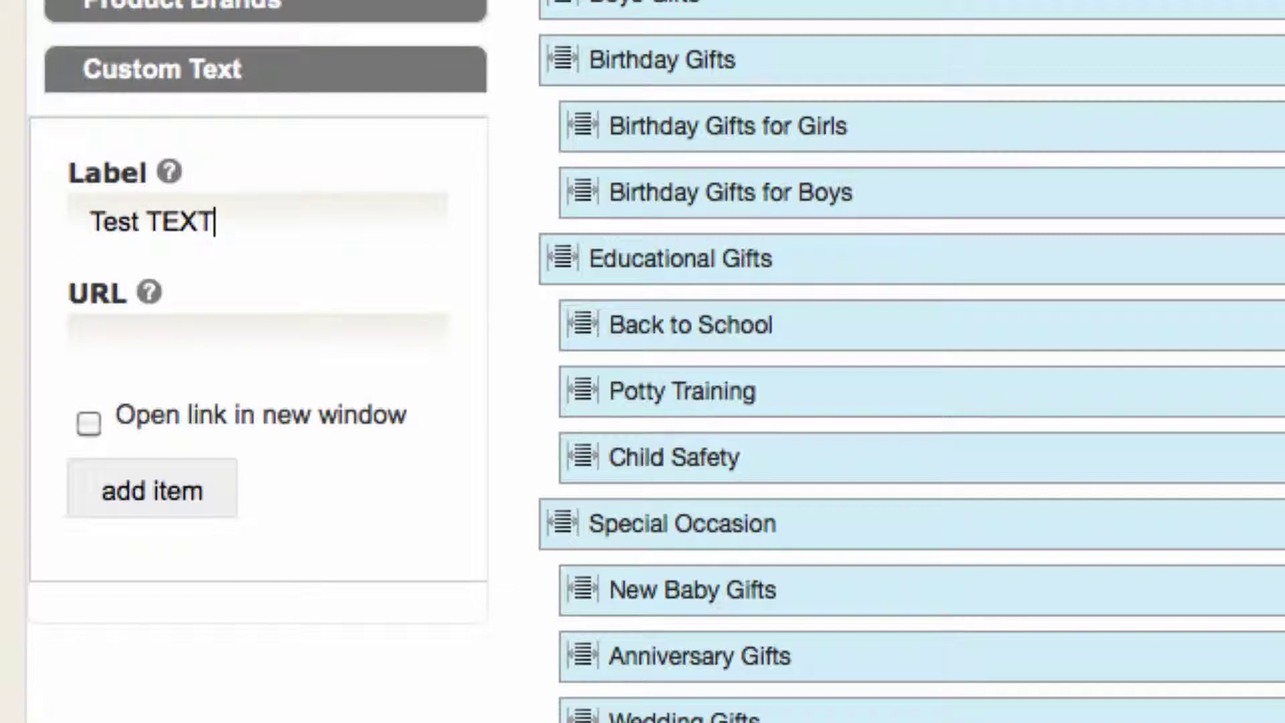
left_click(311, 319)
type("http://www.CreateABook.com")
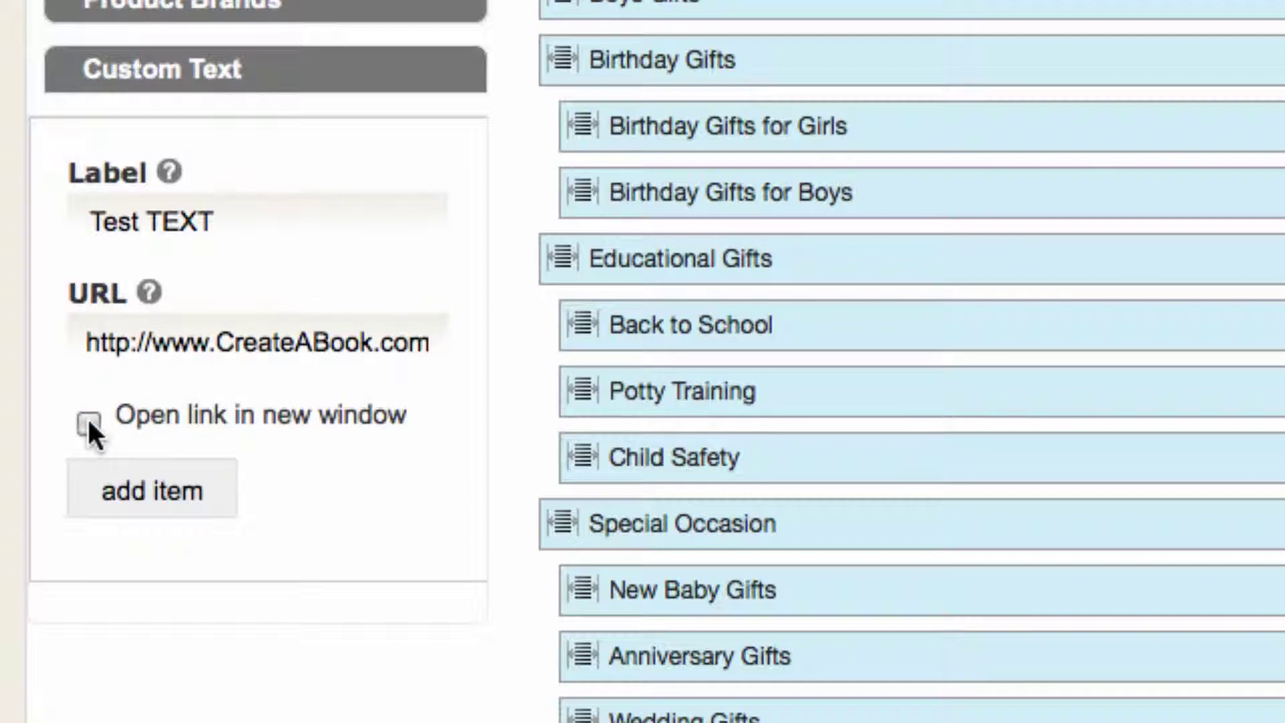
left_click(133, 488)
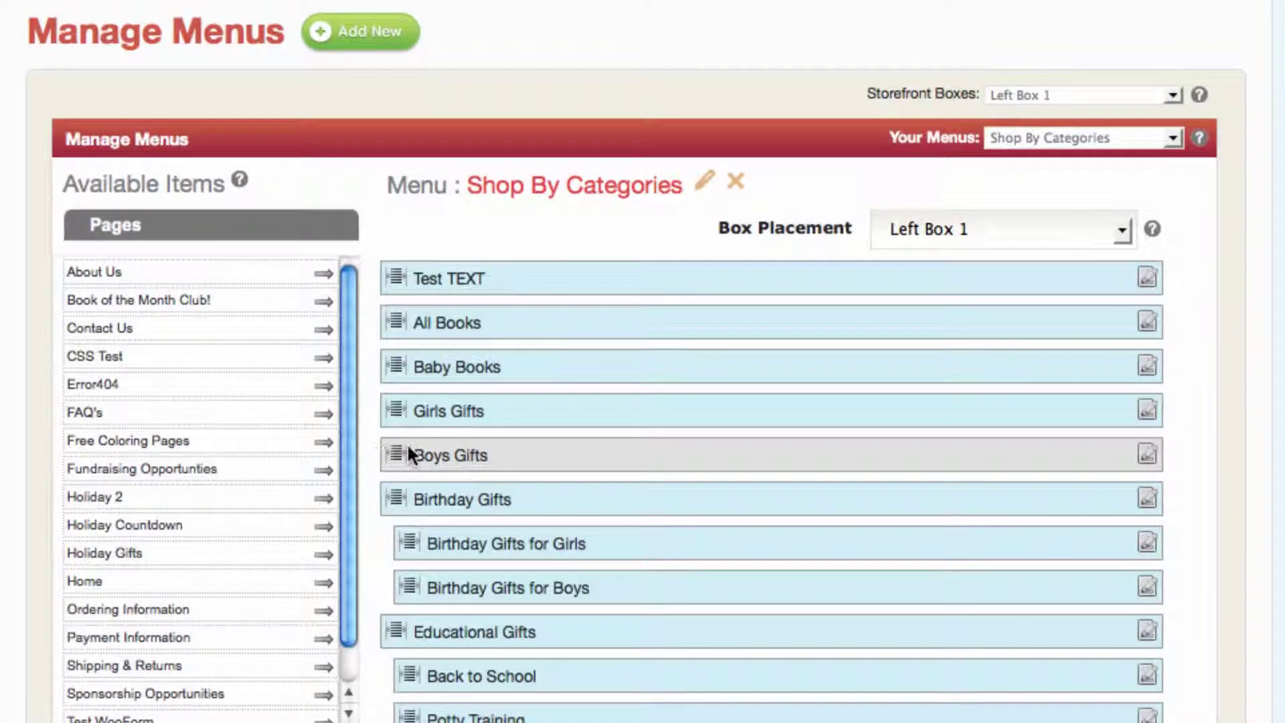
Retitle the Test TEXT item "CAB main website", save the change, and follow its link on the storefront.
scroll(408, 444, "down", 1)
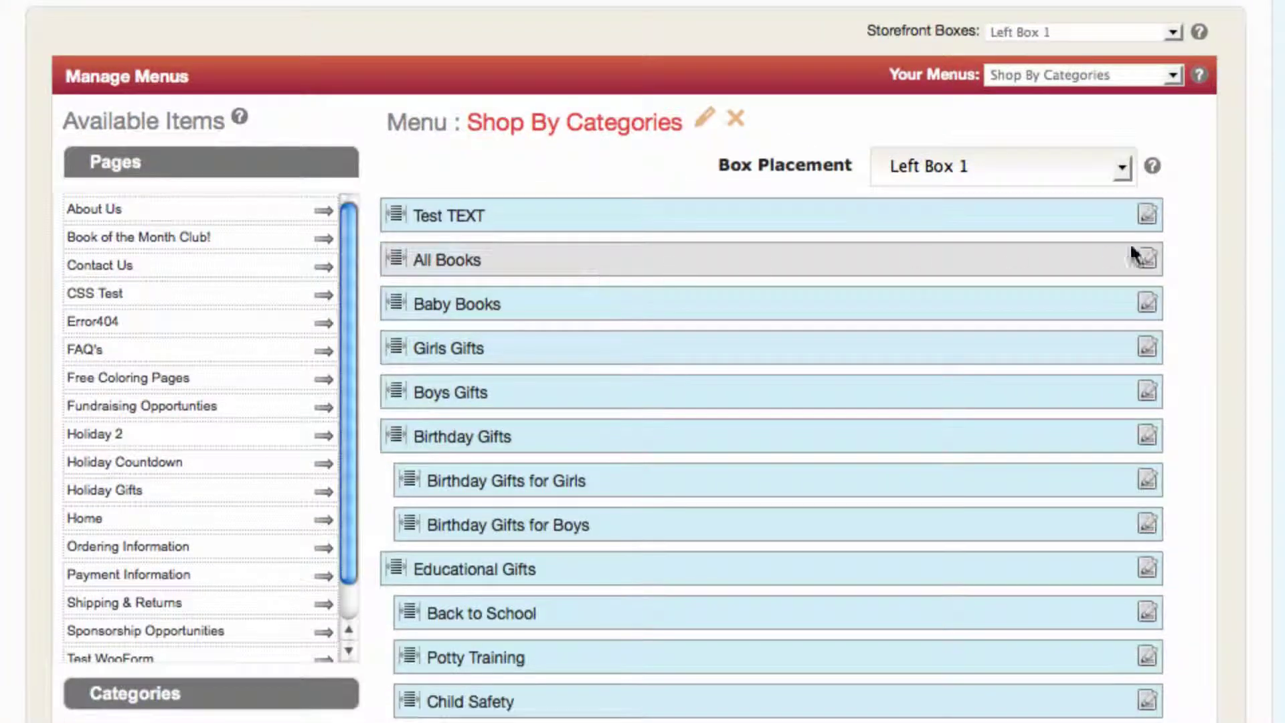
scroll(1141, 215, "down", 1)
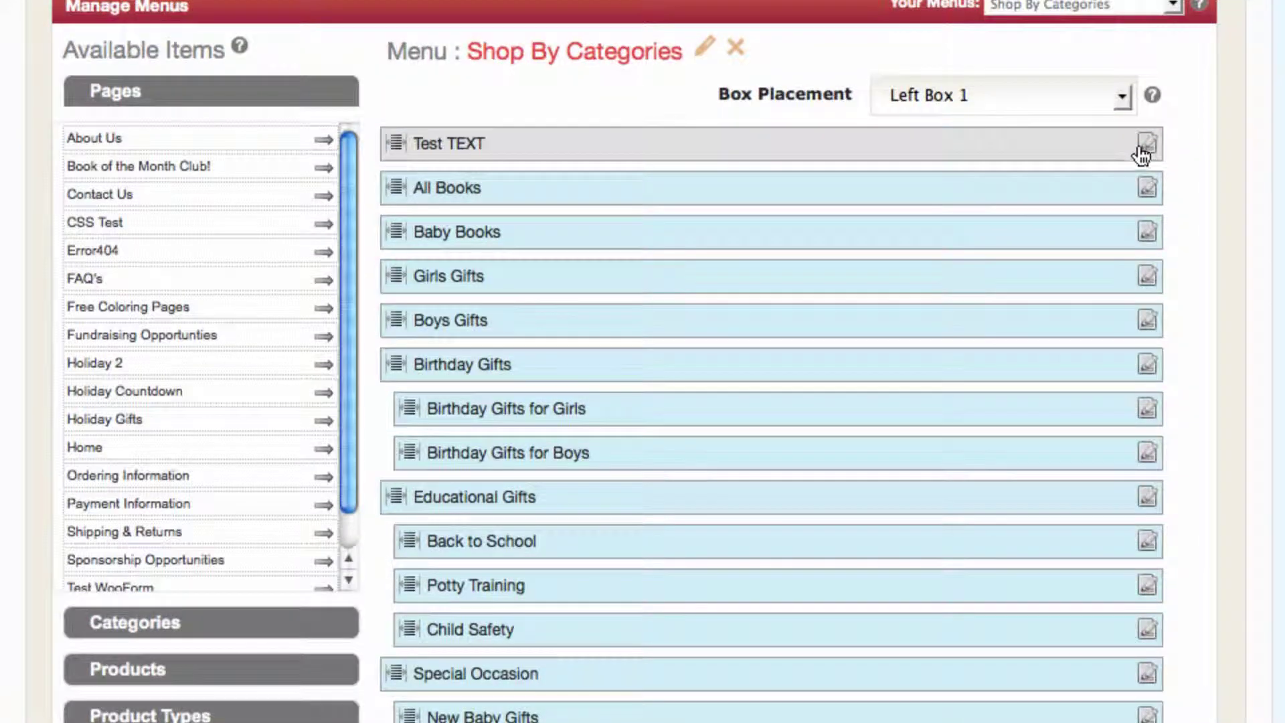
left_click(1139, 148)
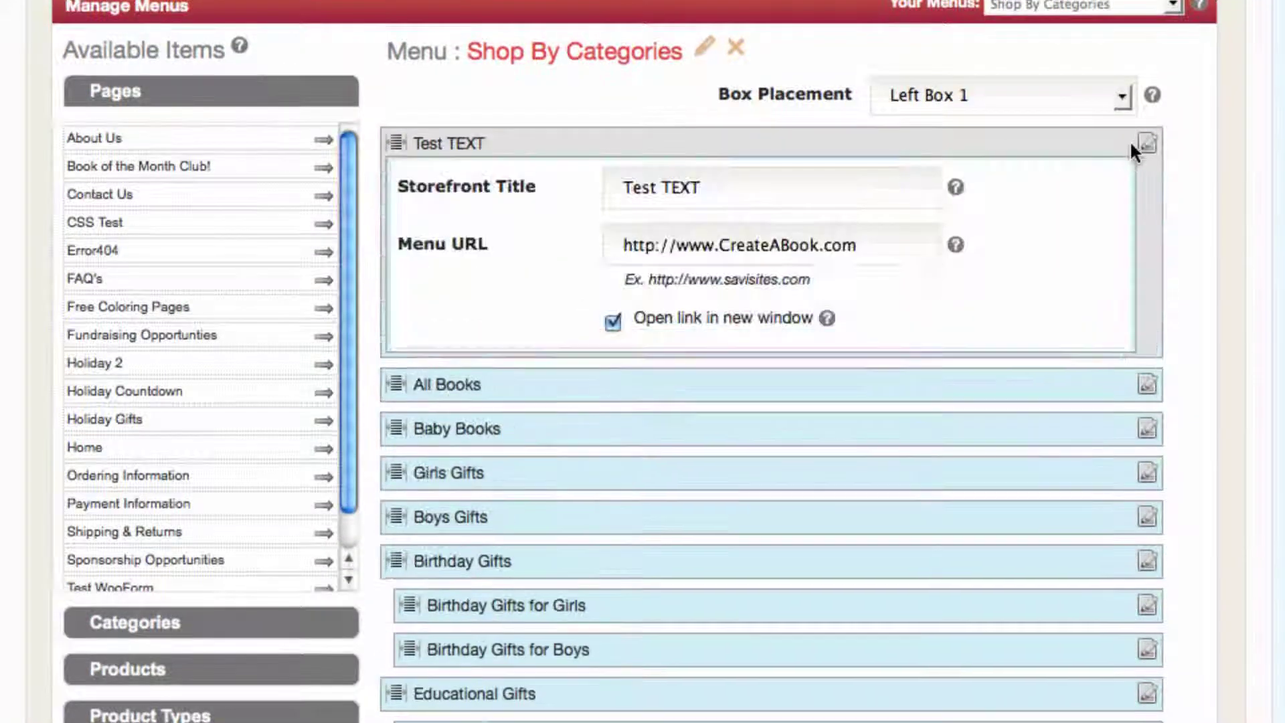
triple_click(783, 191)
type("CA")
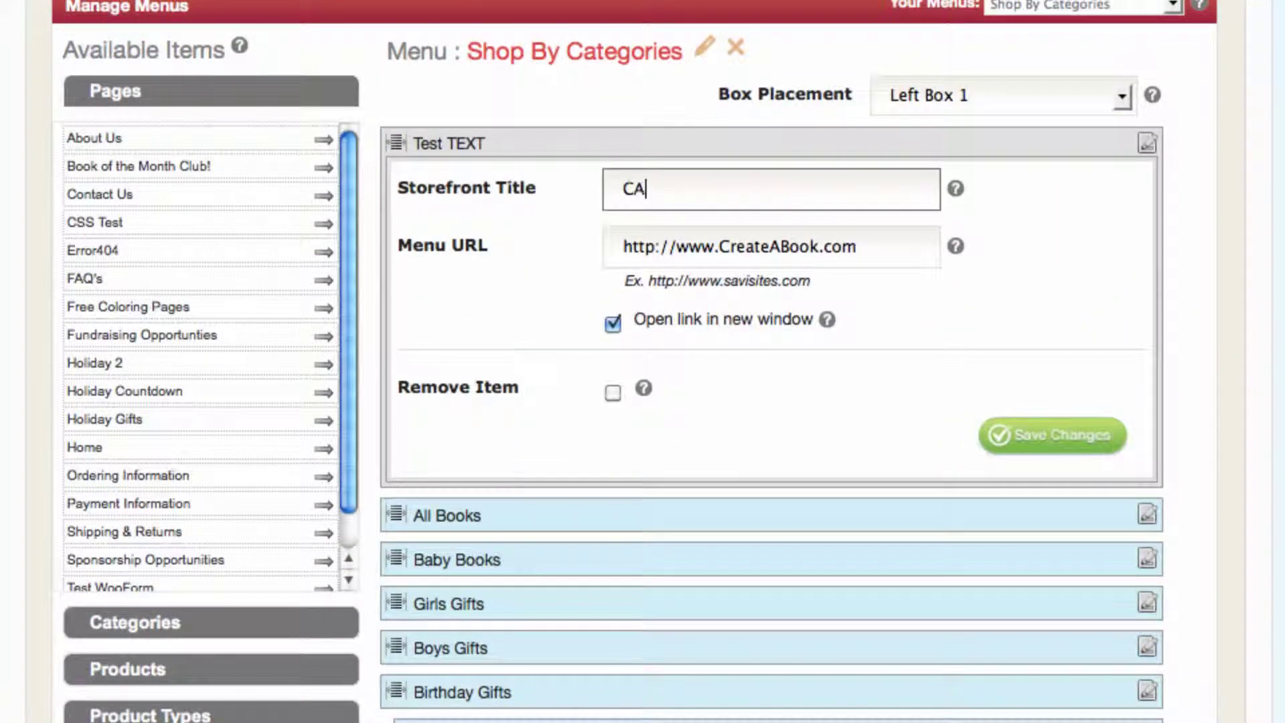
type("B main website")
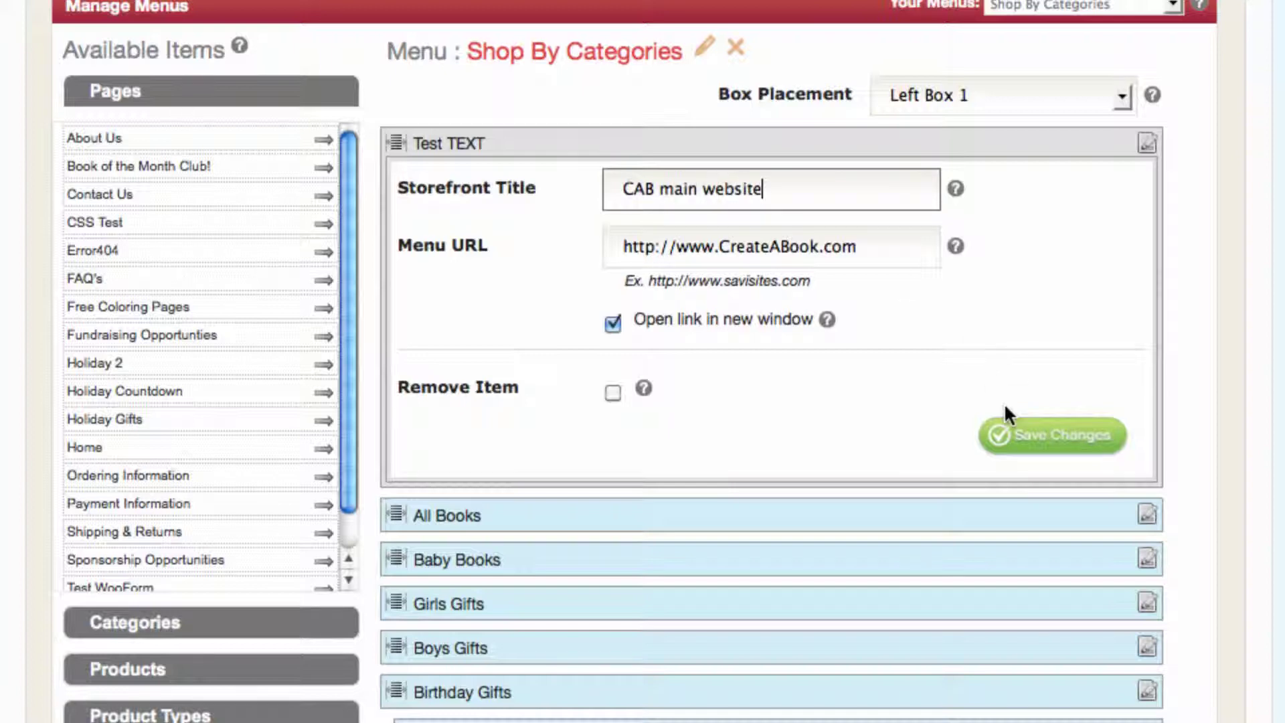
left_click(1029, 443)
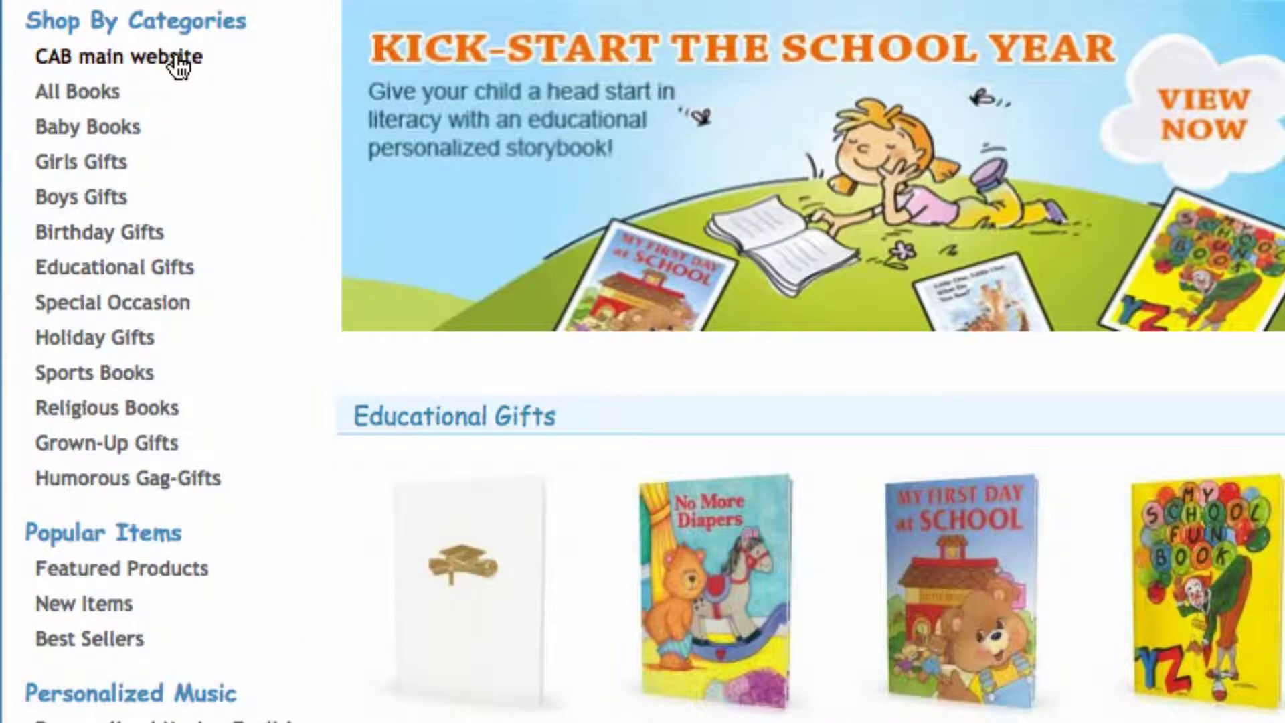
left_click(178, 60)
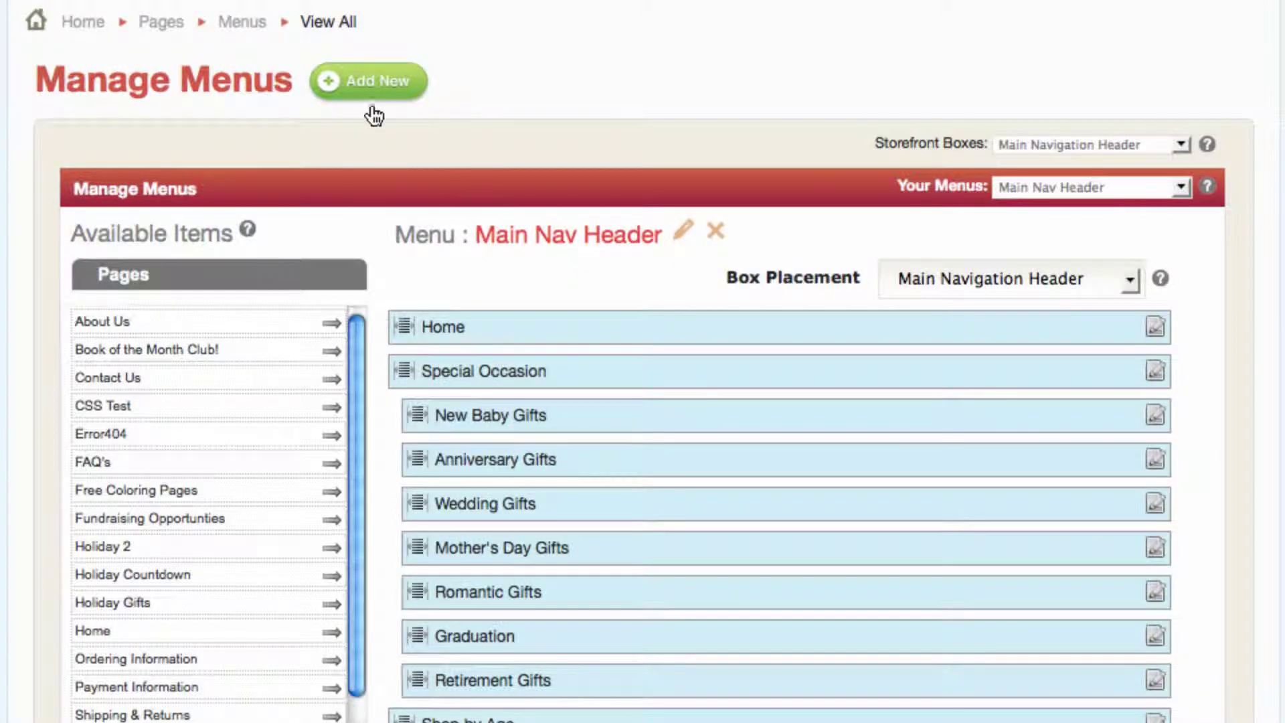
Create a new menu named "Main Nav 2".
left_click(383, 82)
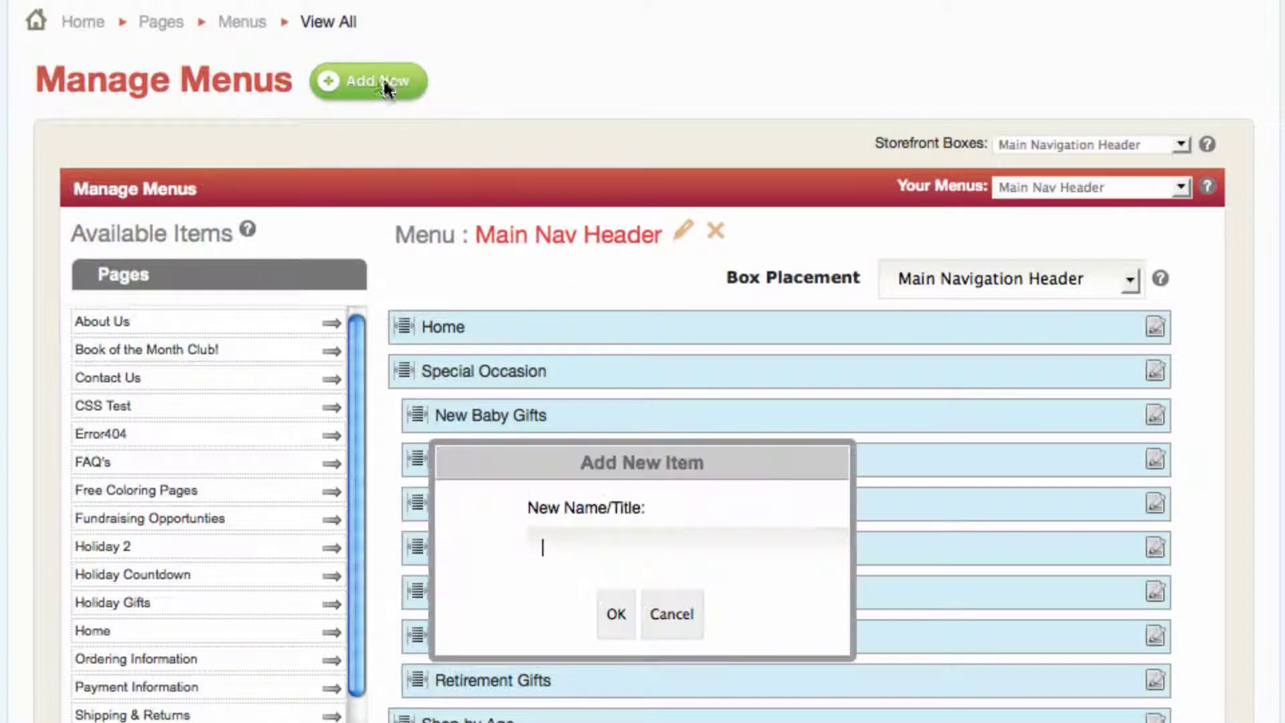
type("Main Nav 2")
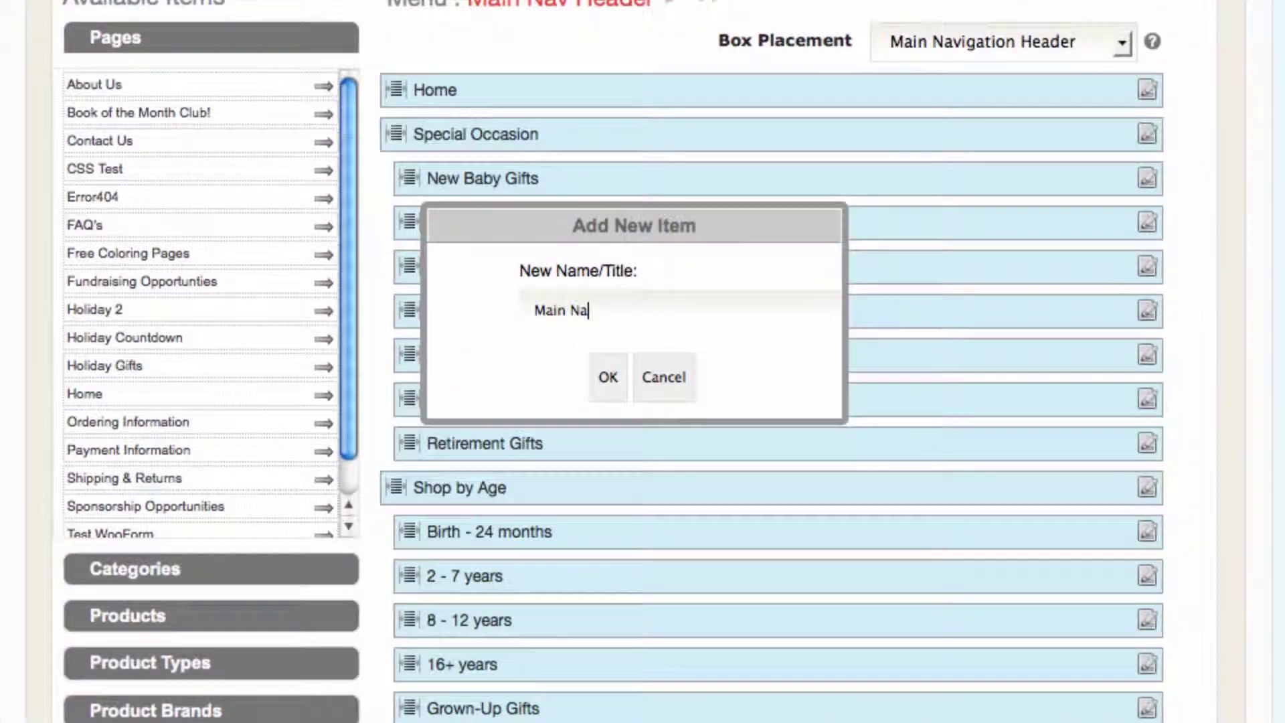
key("Return")
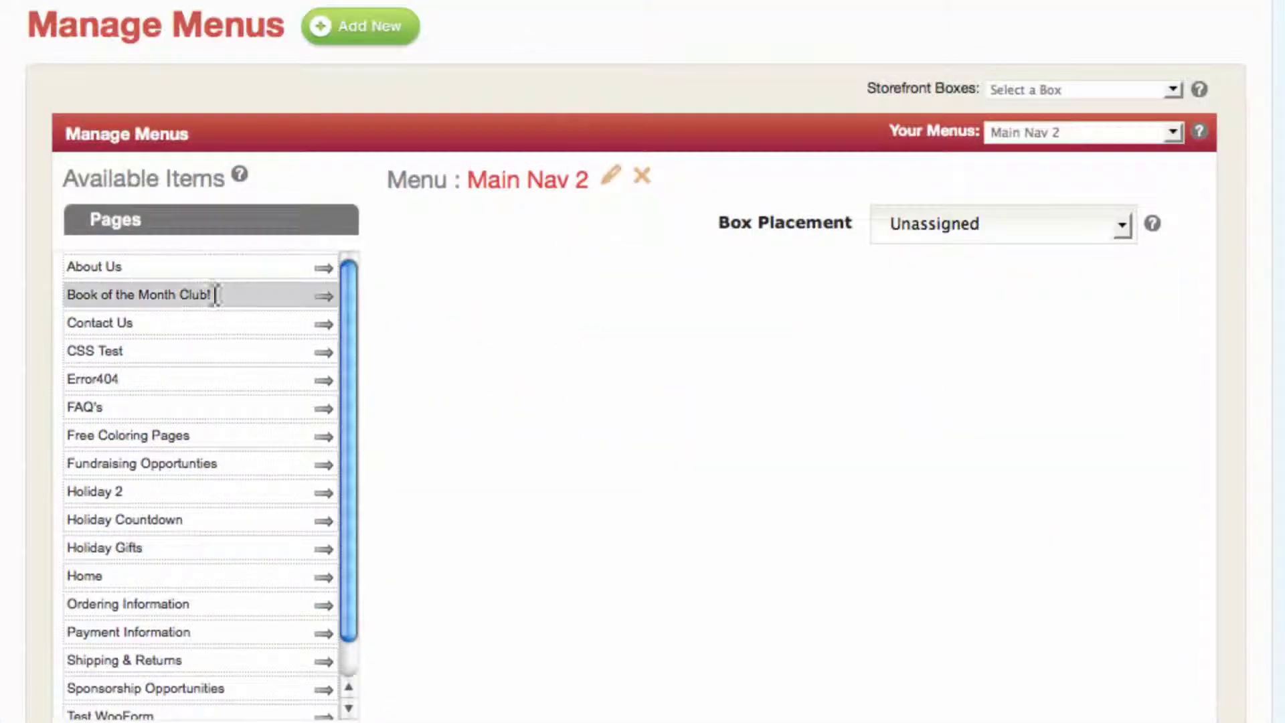
Add the About Us, Book of the Month Club! and Contact Us pages to the Main Nav 2 menu.
left_click(325, 269)
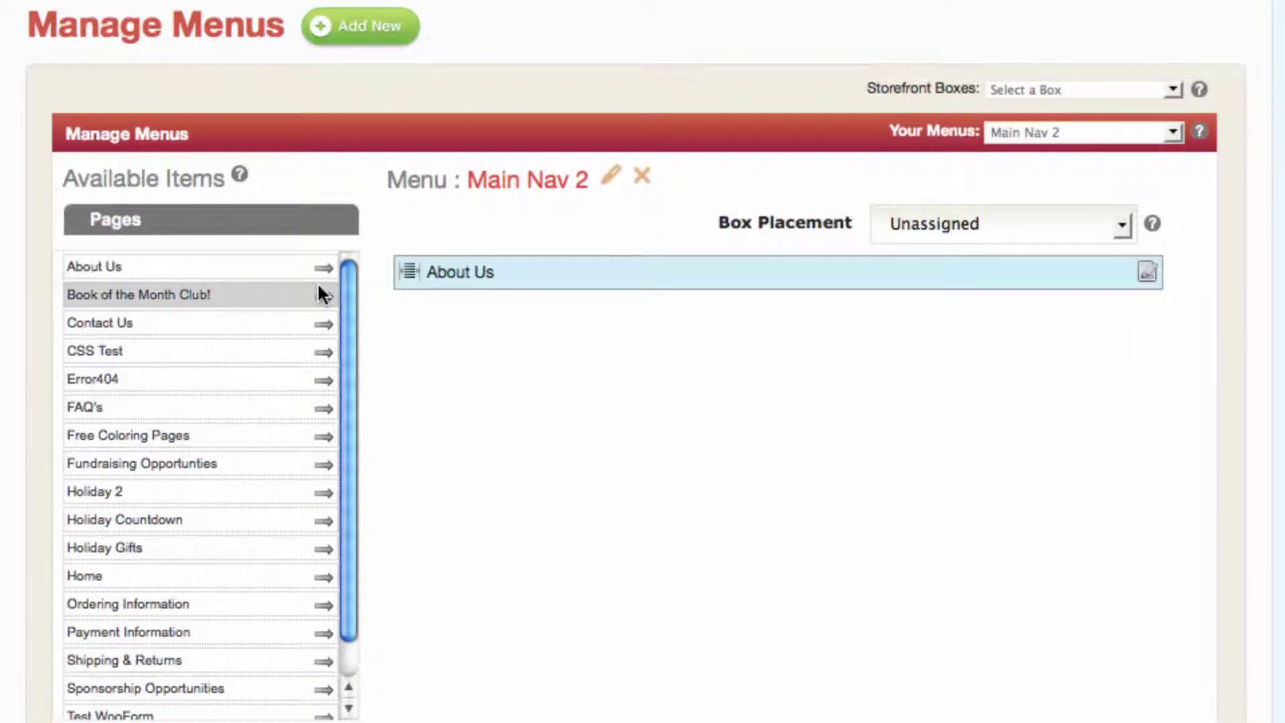
double_click(327, 311)
left_click(323, 323)
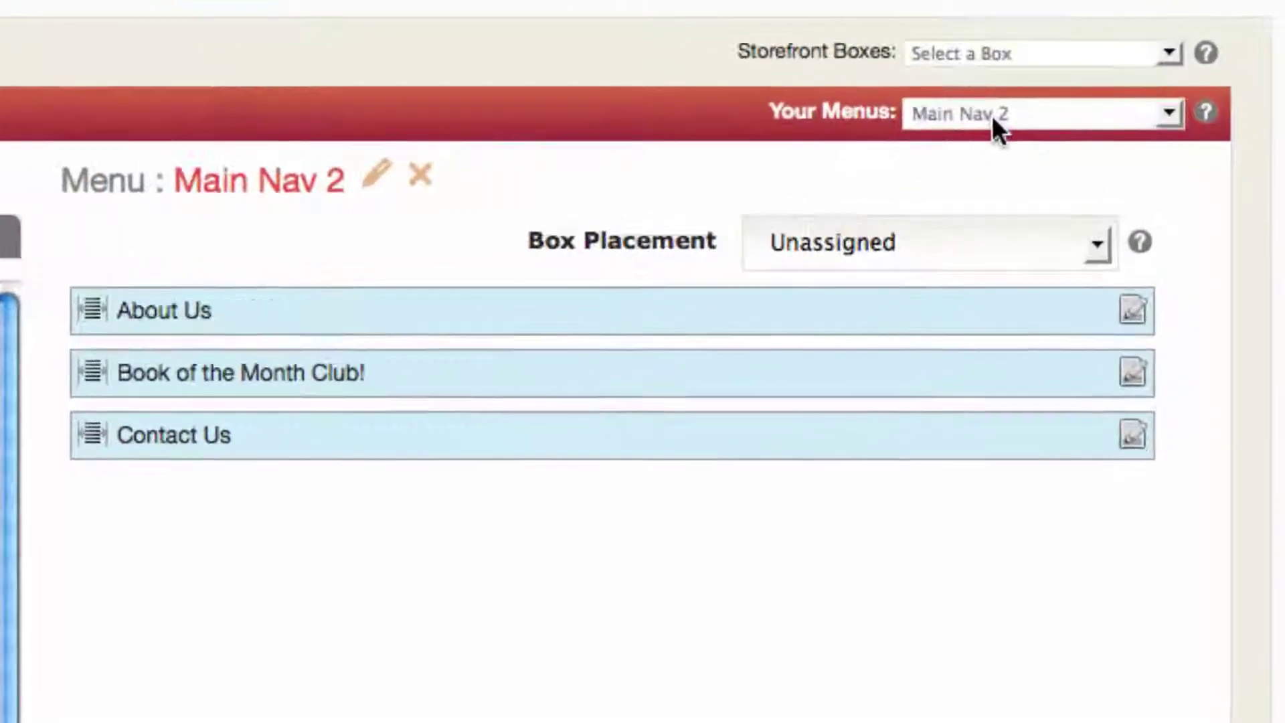
Load the Main Nav Header menu and set its box placement to Unassigned.
left_click(993, 118)
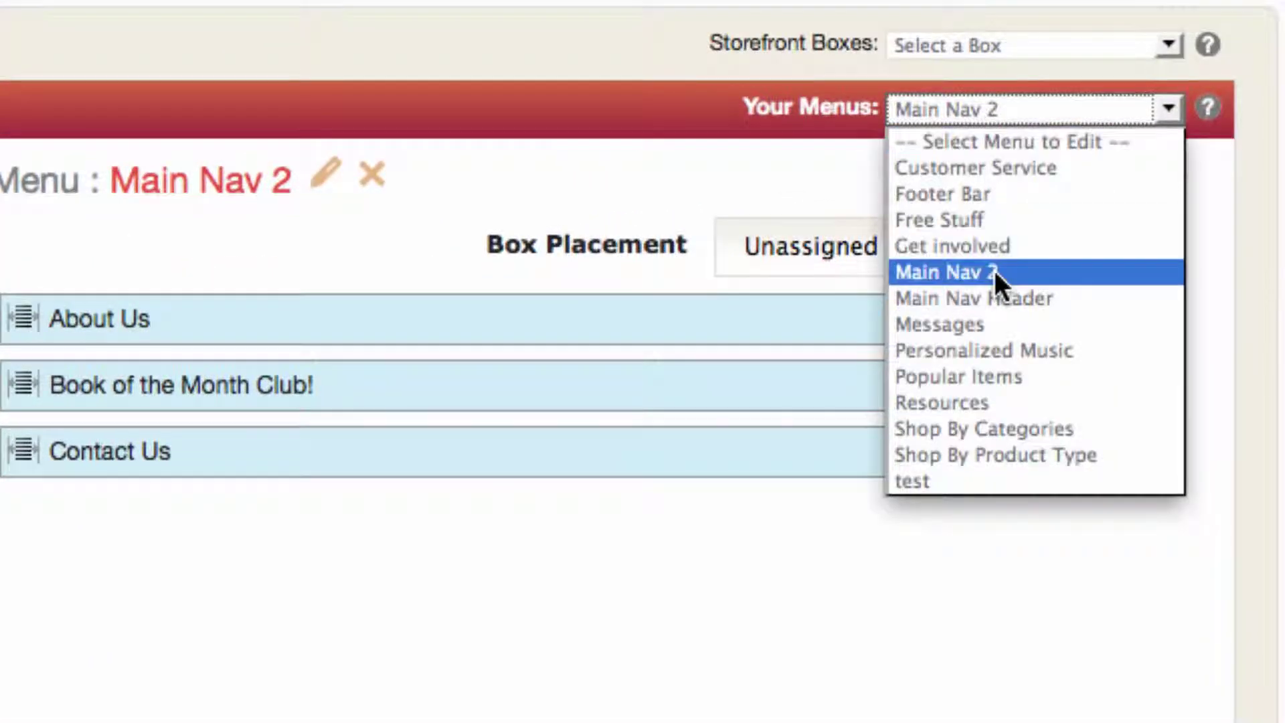
left_click(994, 305)
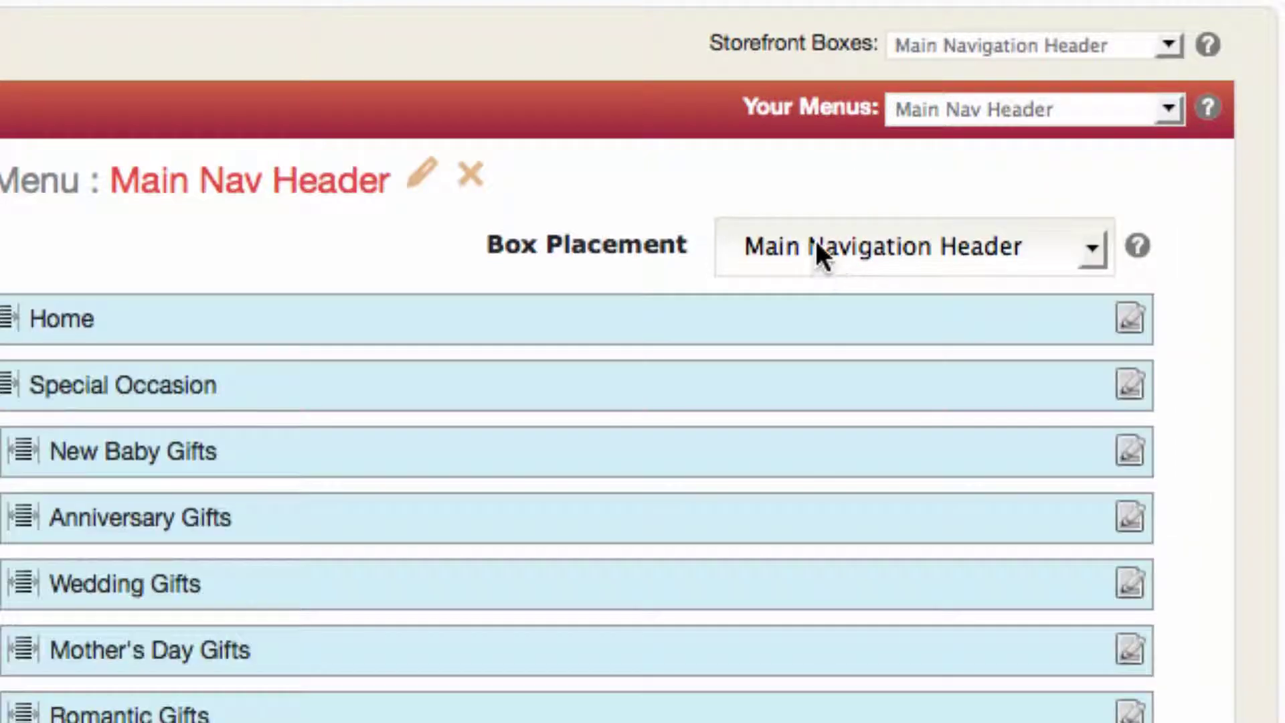
left_click(820, 253)
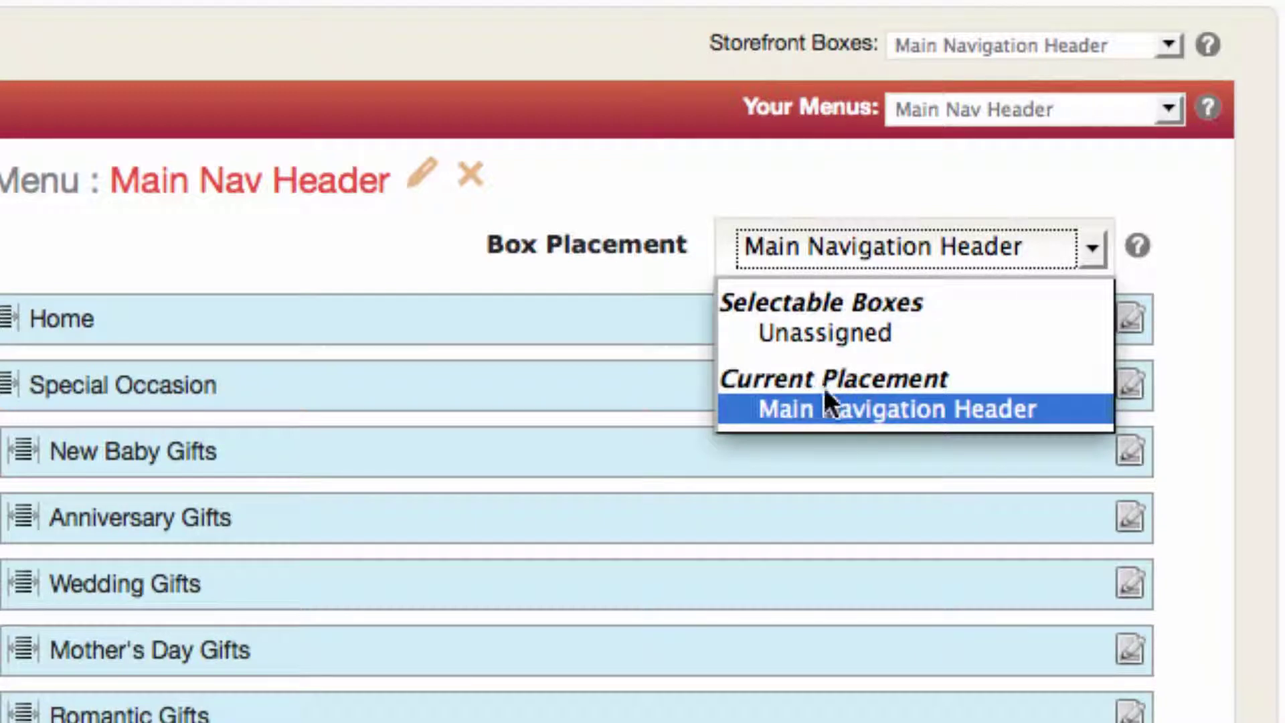
left_click(823, 336)
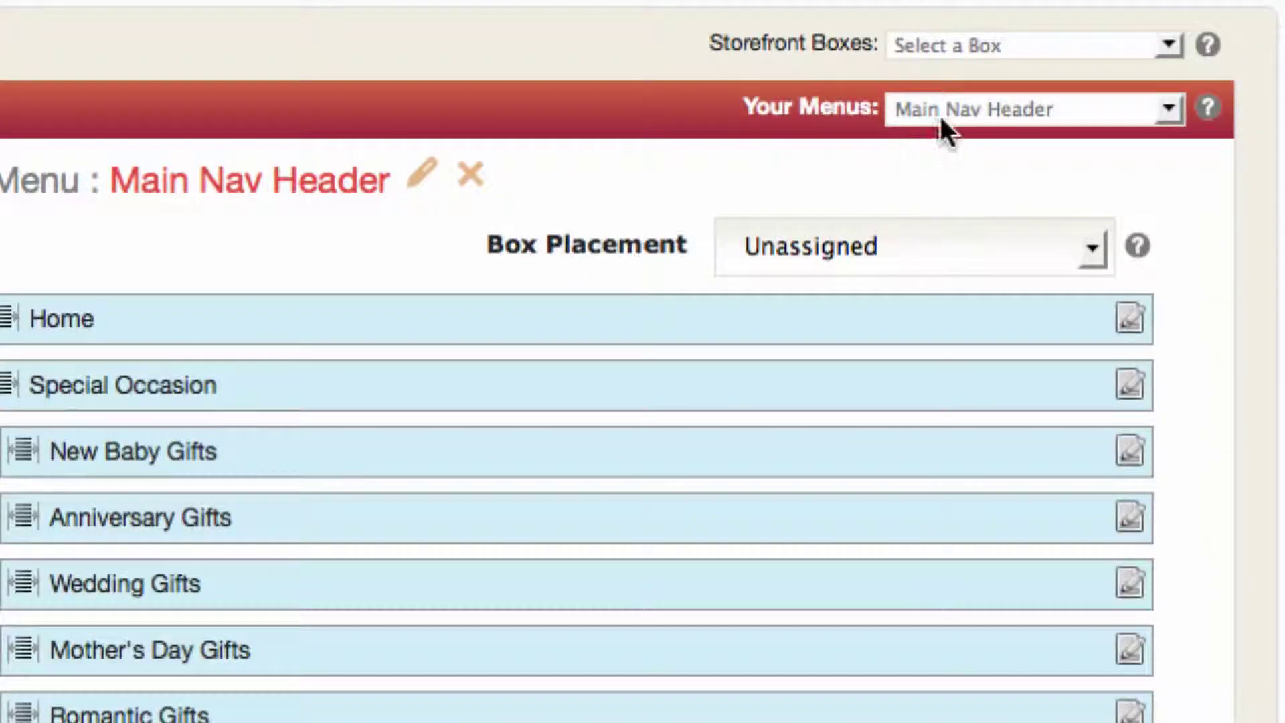
Load the Main Nav 2 menu and set its box placement to Main Navigation Header.
left_click(941, 115)
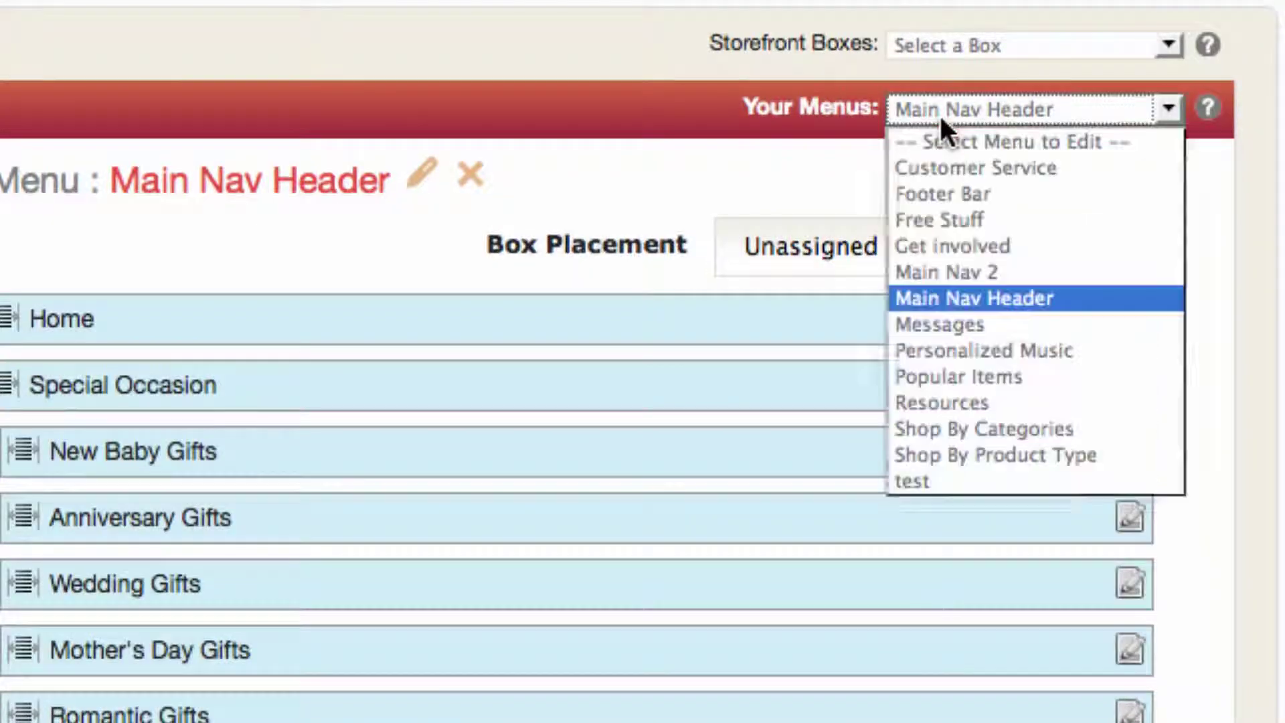
left_click(951, 266)
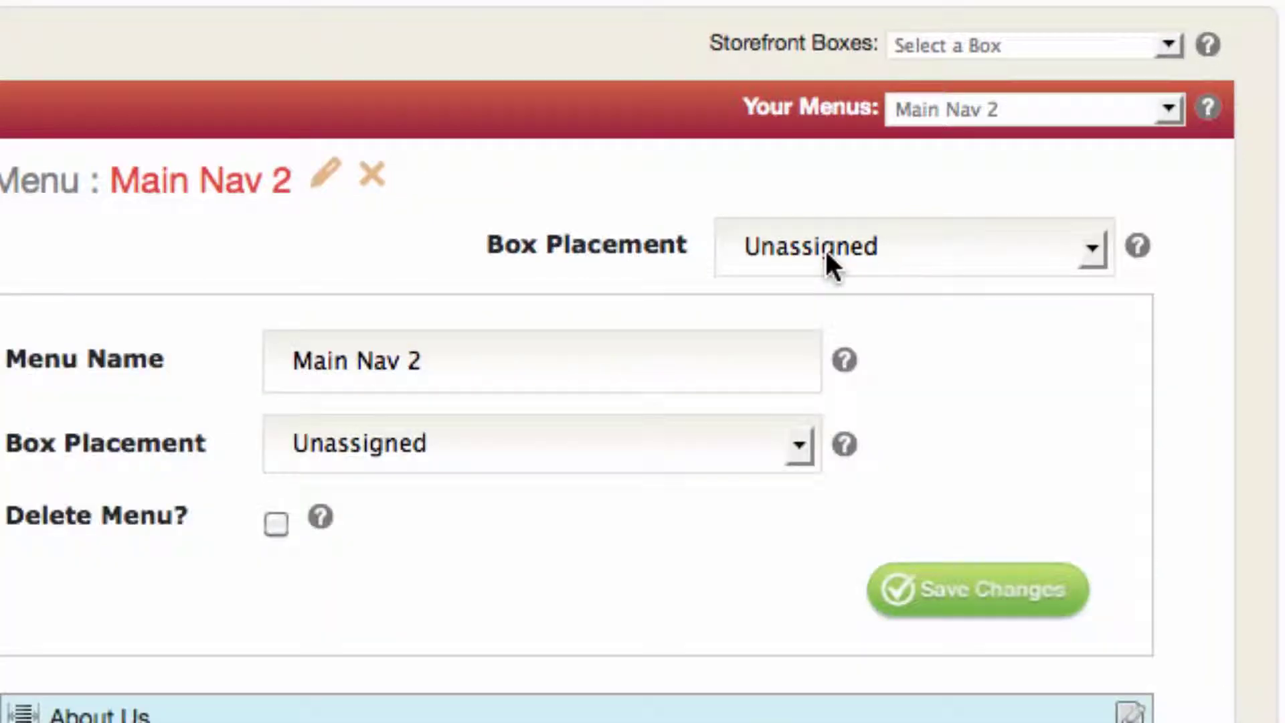
left_click(826, 251)
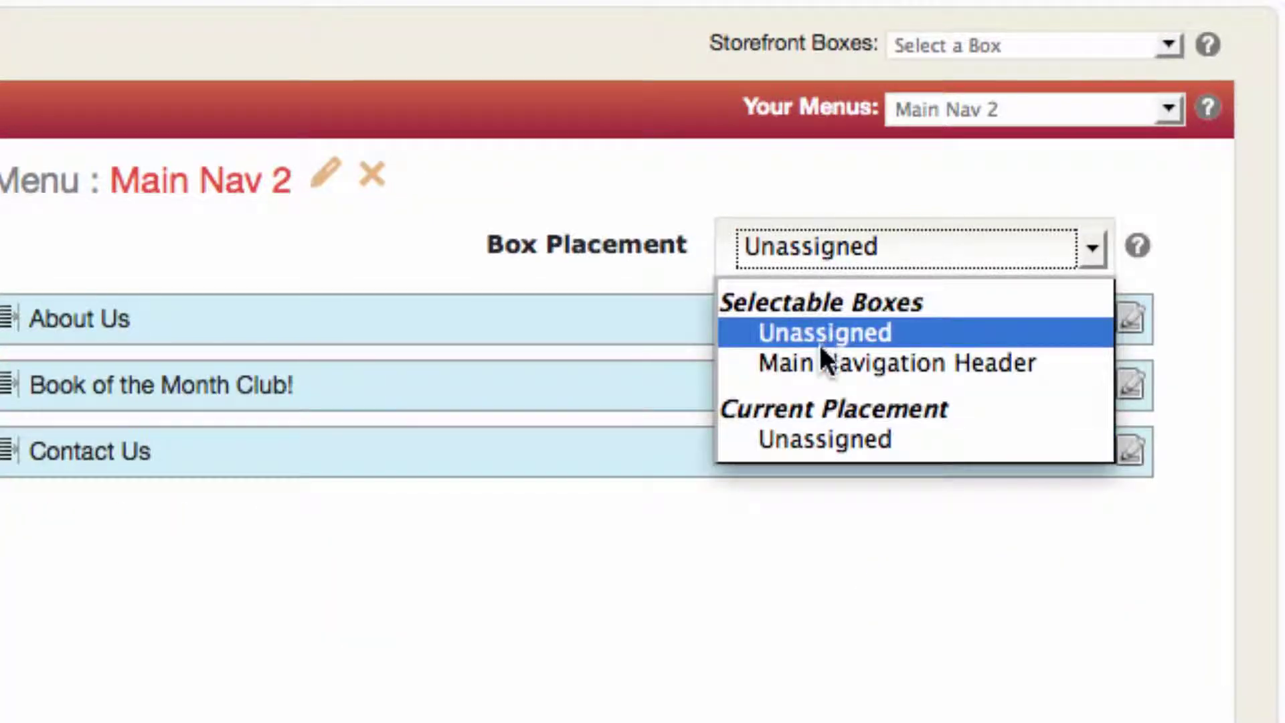
left_click(824, 362)
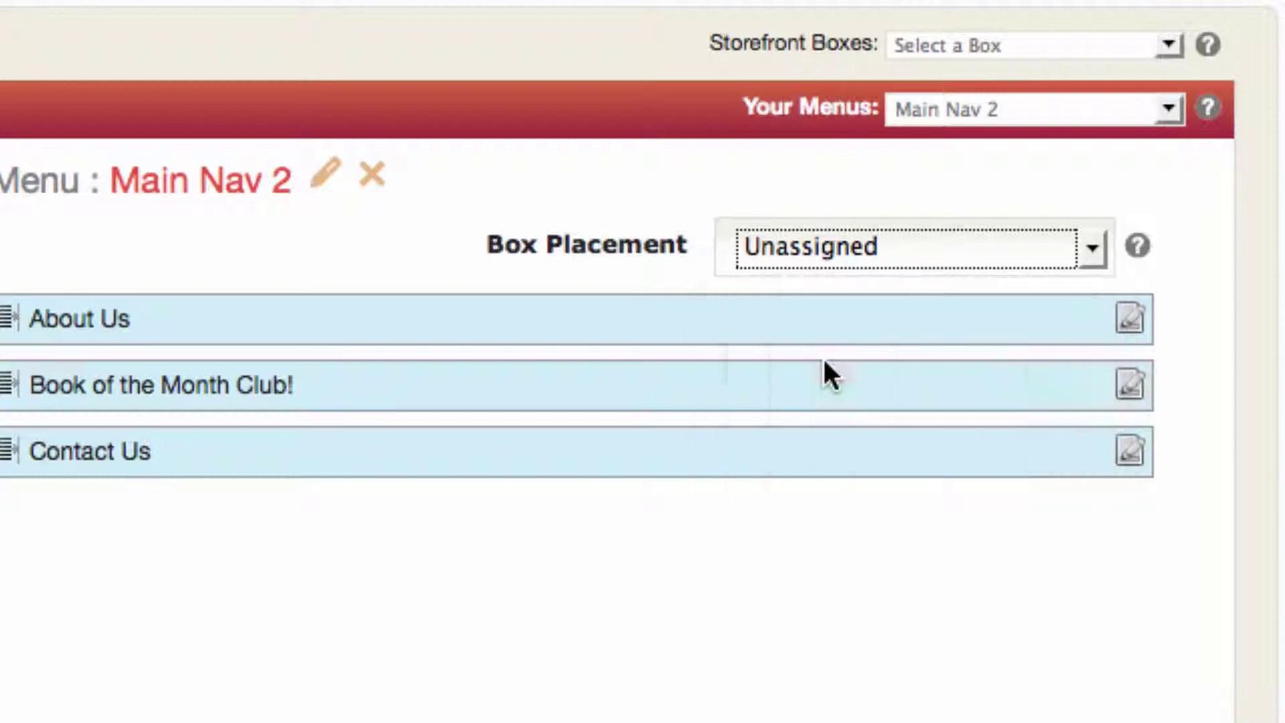